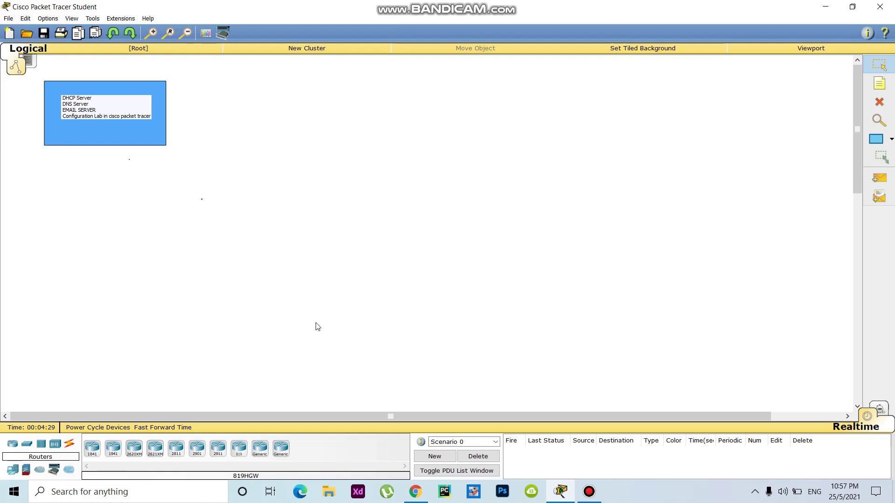
Step: Place a 2950-24 switch in the centre with two PC-PT PCs below it
left_click(29, 446)
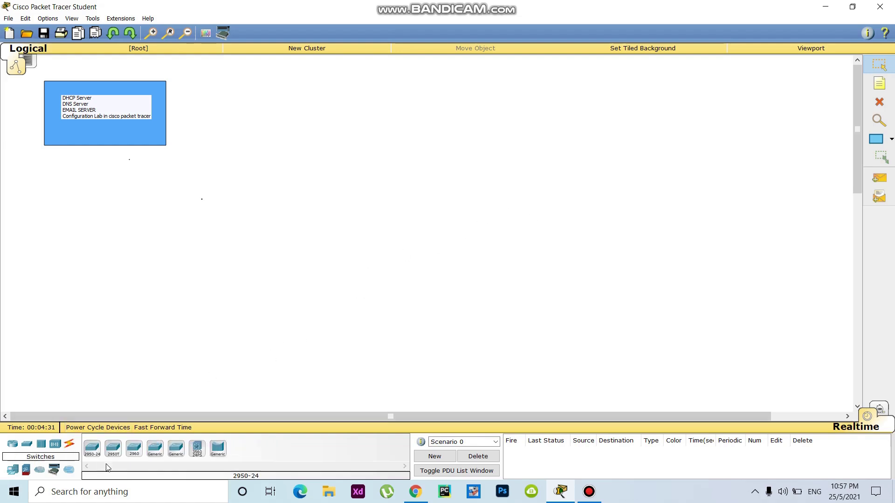
left_click_drag(92, 448, 390, 190)
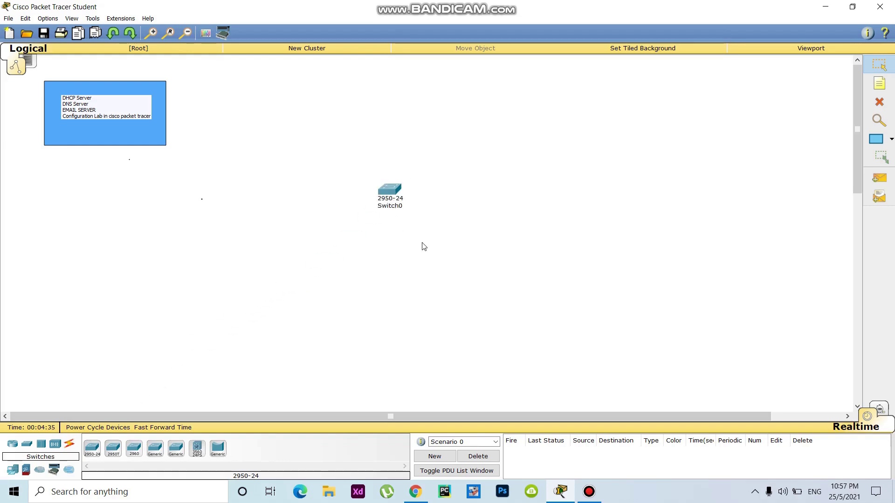
left_click(13, 469)
left_click_drag(92, 448, 342, 259)
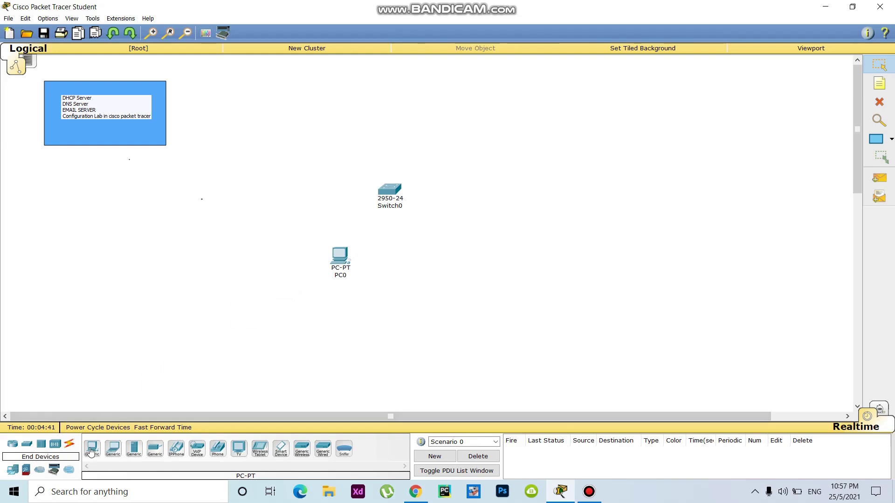
left_click_drag(410, 300, 422, 259)
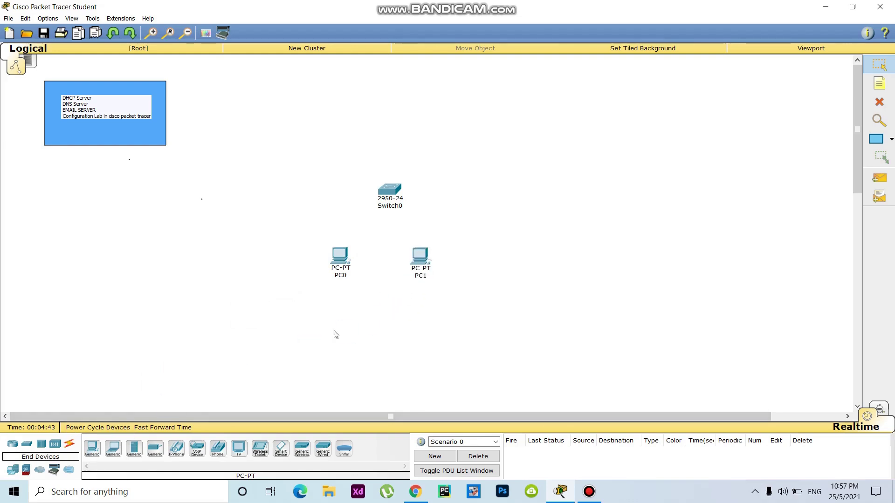
Step: Add three Server-PT servers in a row above the switch and align them
left_click(134, 448)
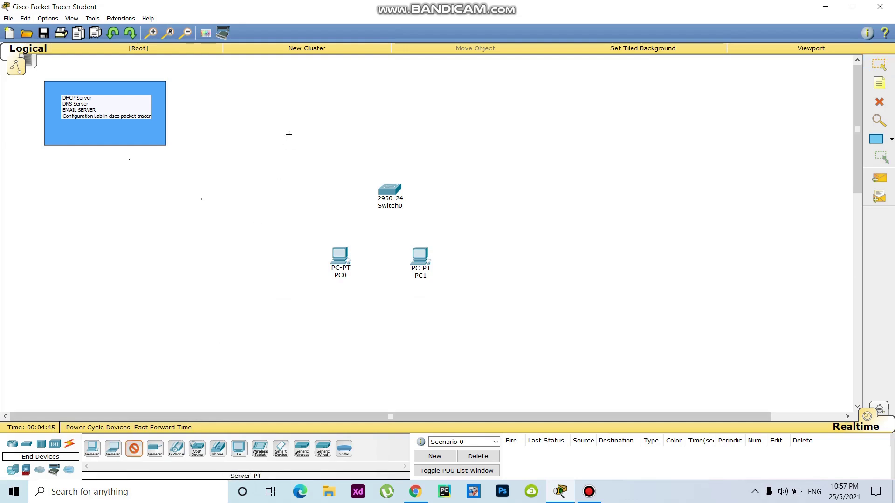
left_click(292, 126)
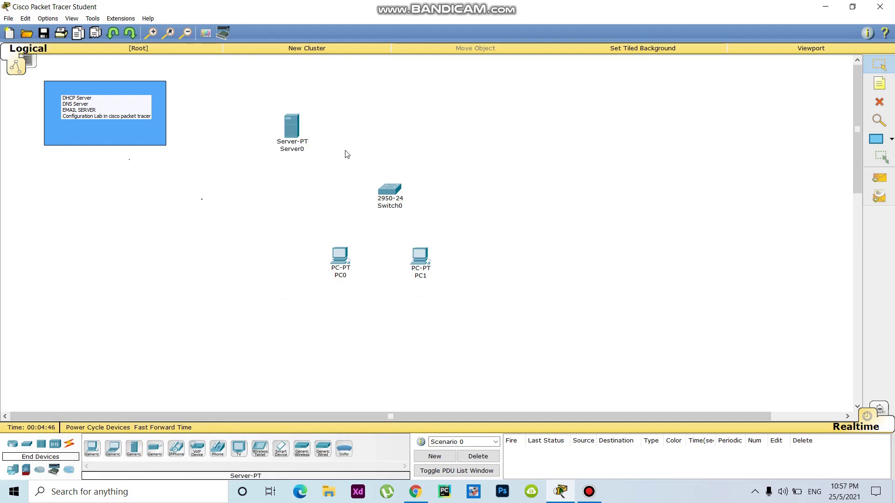
left_click(134, 449)
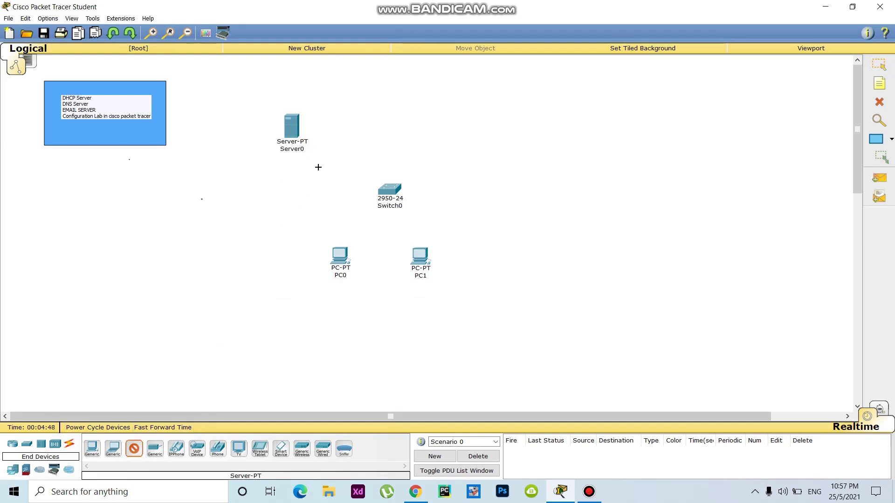
left_click(375, 122)
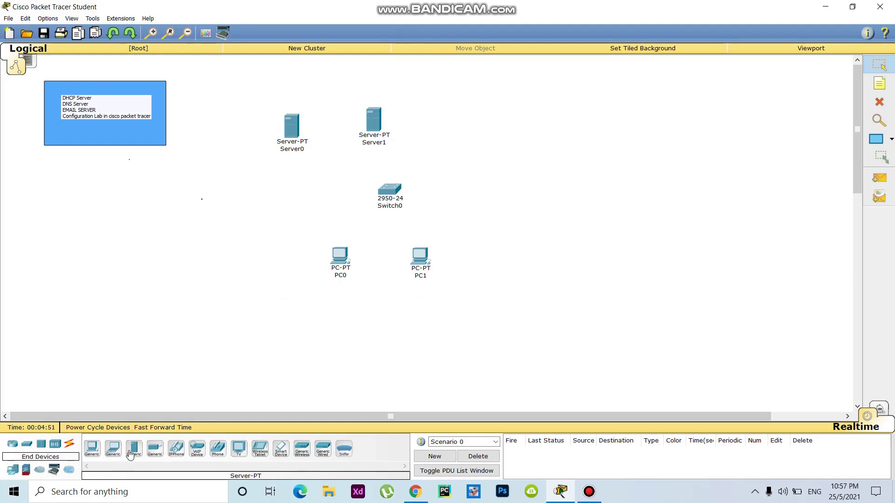
left_click_drag(130, 455, 172, 429)
left_click_drag(446, 147, 451, 121)
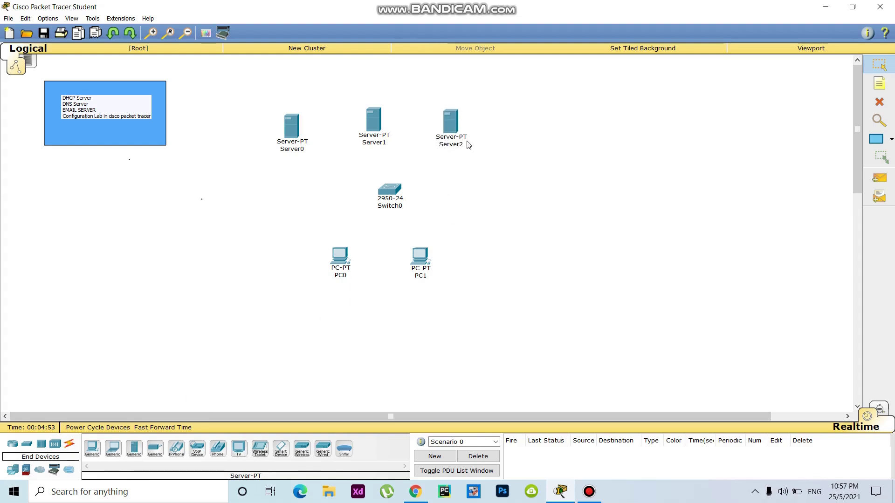
left_click_drag(389, 190, 387, 195)
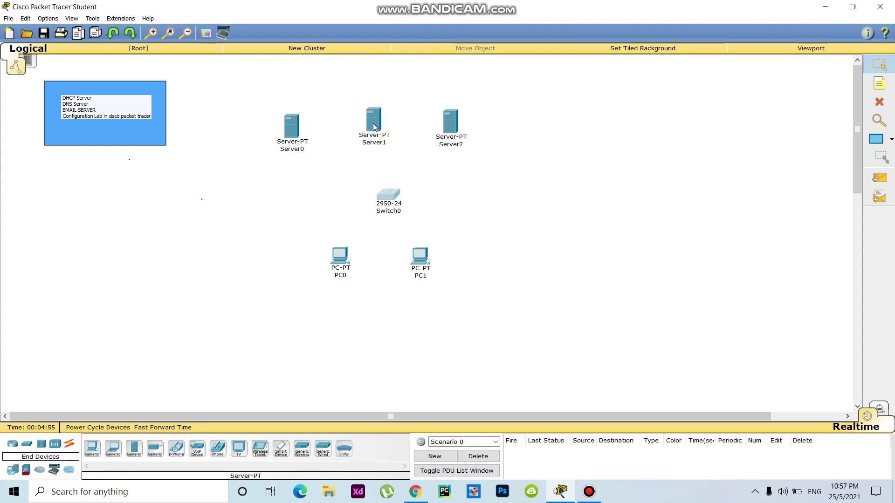
left_click_drag(375, 127, 379, 132)
left_click_drag(447, 123, 453, 128)
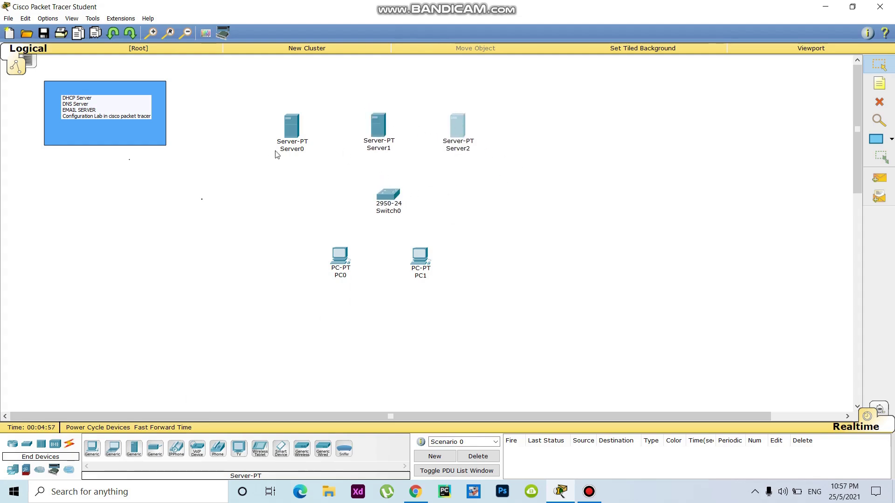
Step: Rename Server0 to 'DHCP Server'
left_click(299, 149)
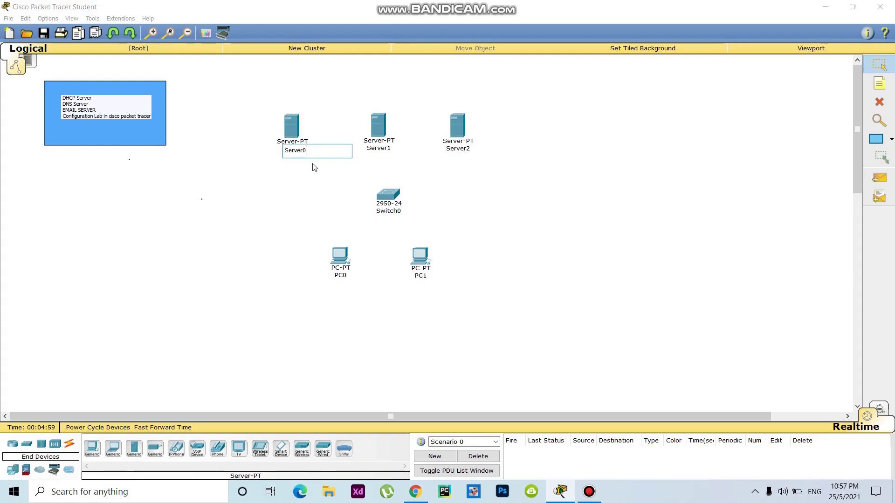
key("BackSpace")
type("DHCP")
key("Return")
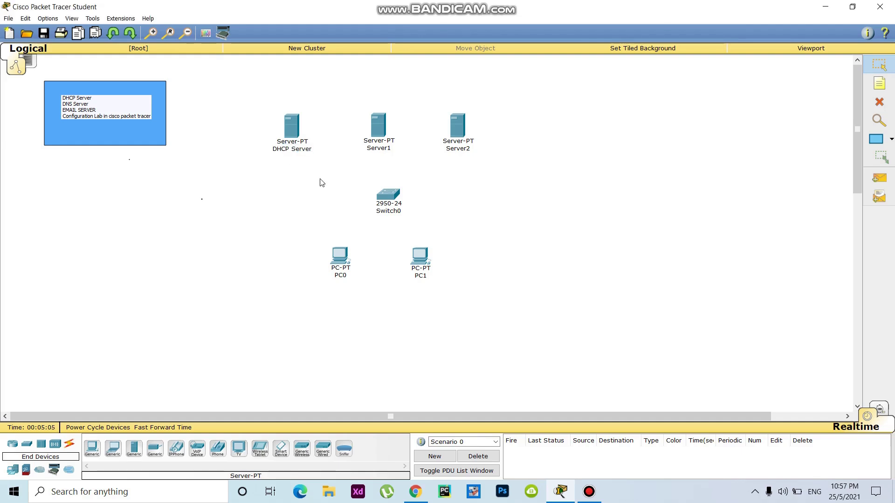
Step: Rename Server1 to 'DNS Server' and Server2 to 'Email.com'
left_click(387, 148)
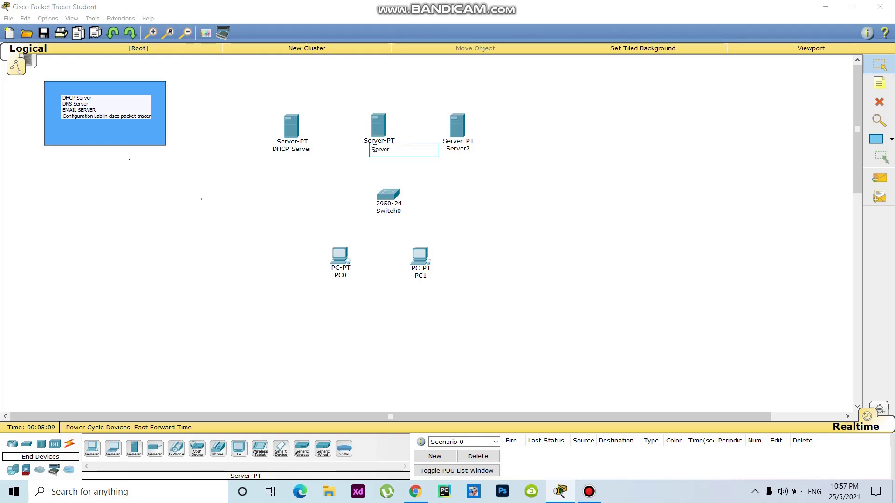
left_click_drag(374, 149, 371, 149)
type("DNS")
left_click(521, 161)
left_click(470, 150)
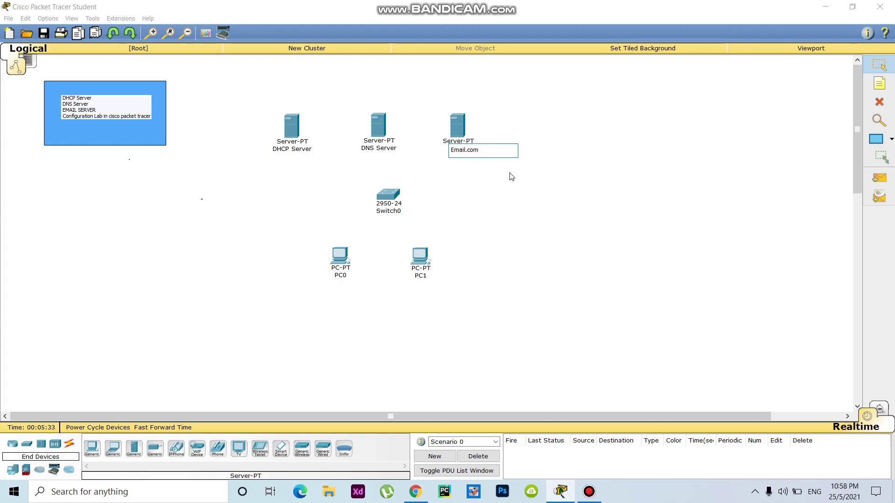
left_click(528, 186)
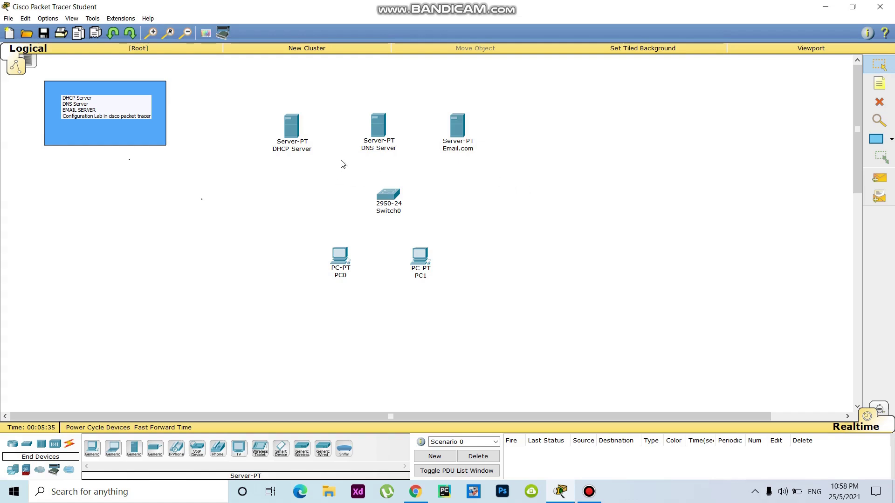
Step: Add a note reading 1.0.0.1 above the DHCP Server
left_click(879, 84)
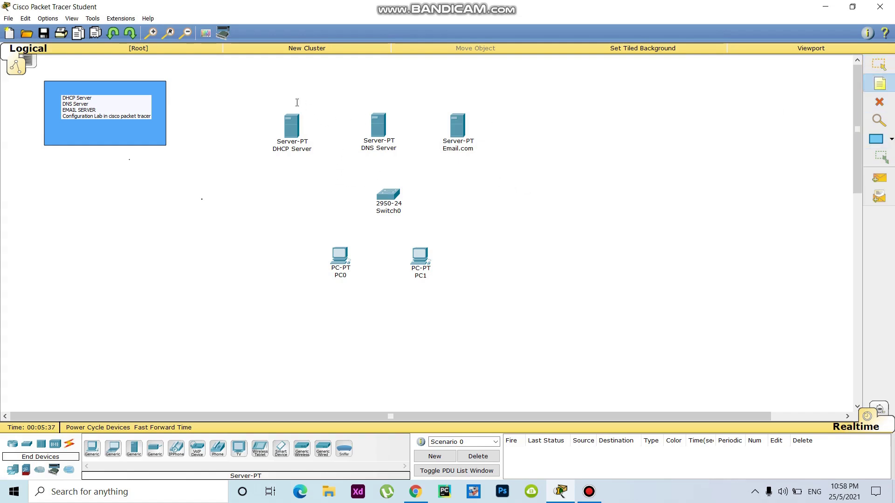
left_click(275, 96)
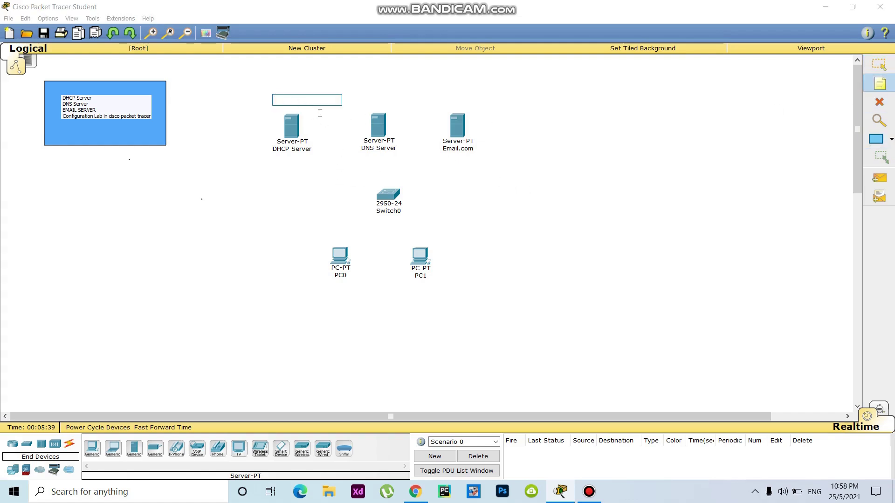
type("1.0.")
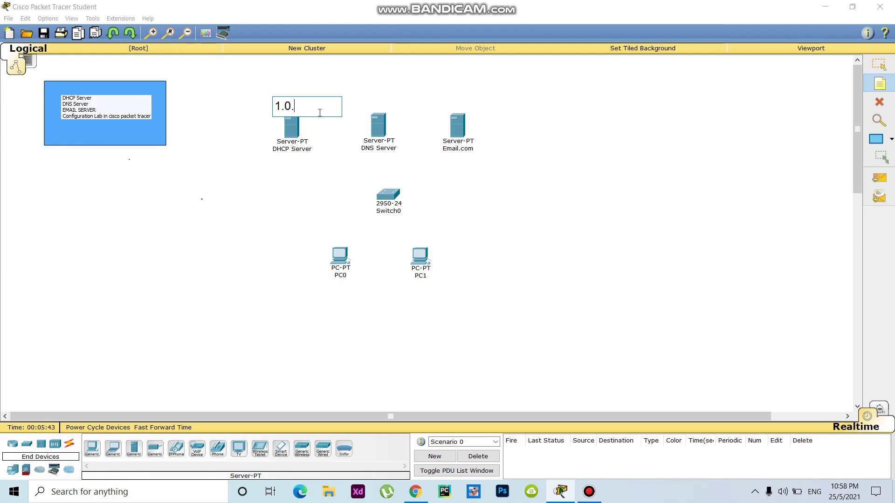
type("0.1")
left_click_drag(321, 111, 266, 102)
key("ctrl+c")
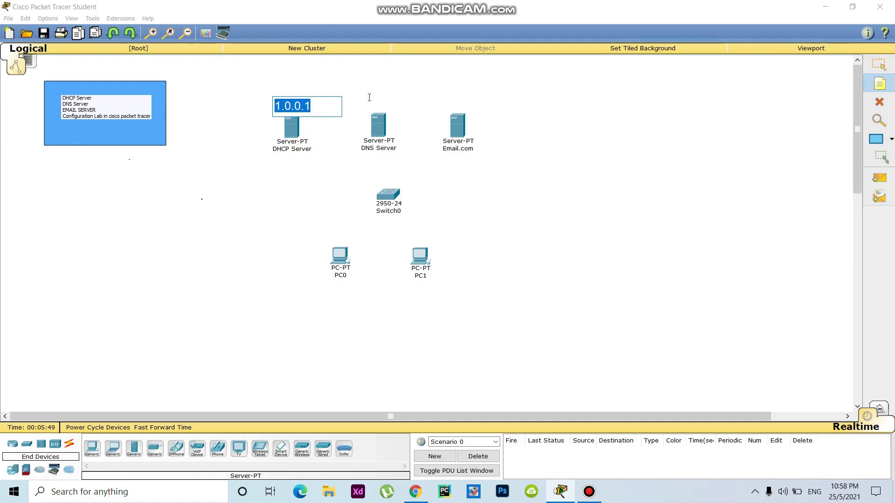
Step: Add notes 1.0.0.2 above DNS Server and 1.0.0.3 above Email.com
left_click(369, 97)
key("ctrl+v")
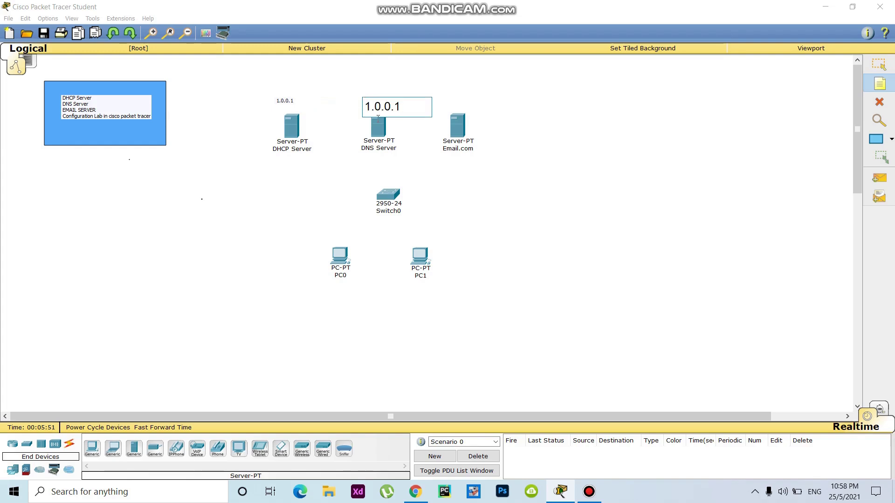
type("2")
left_click(447, 96)
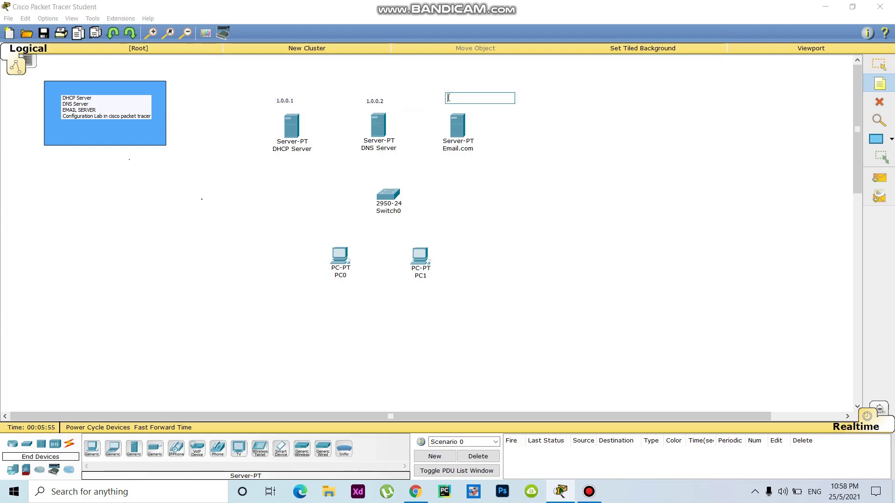
key("ctrl+v")
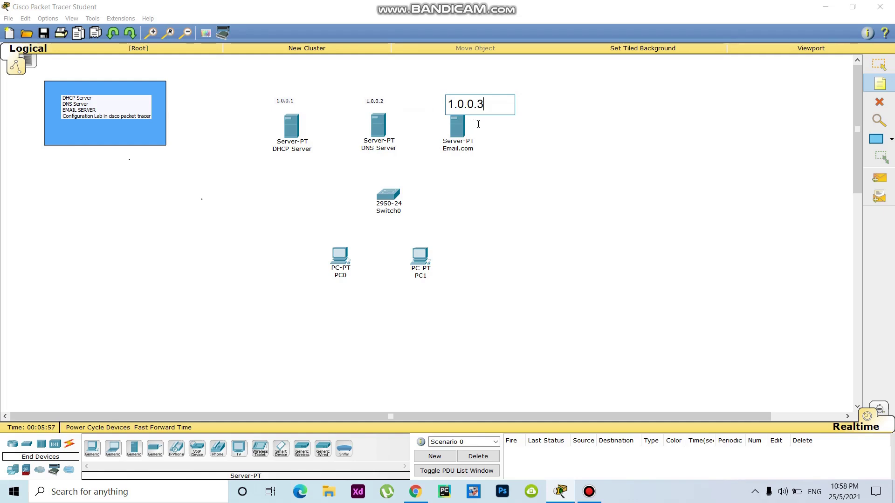
left_click(538, 159)
Step: Centre the three address notes above their servers
key("Escape")
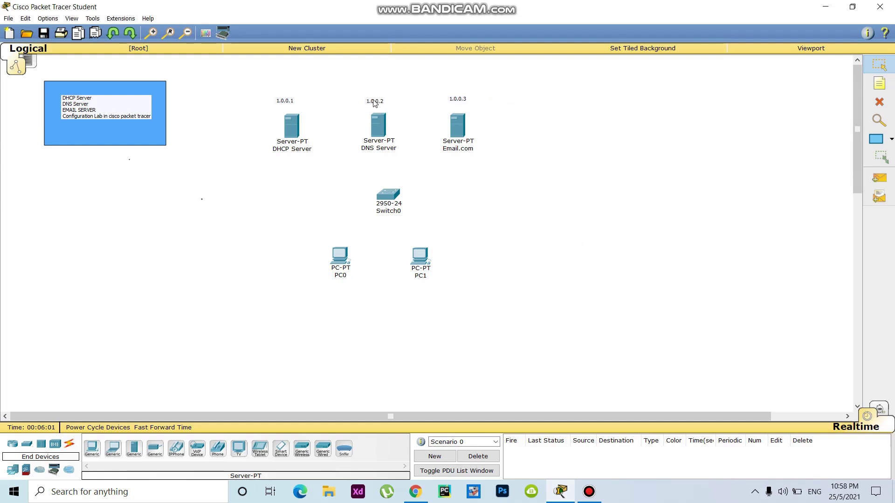
left_click_drag(374, 103, 379, 104)
left_click_drag(452, 102, 458, 102)
left_click_drag(283, 101, 290, 101)
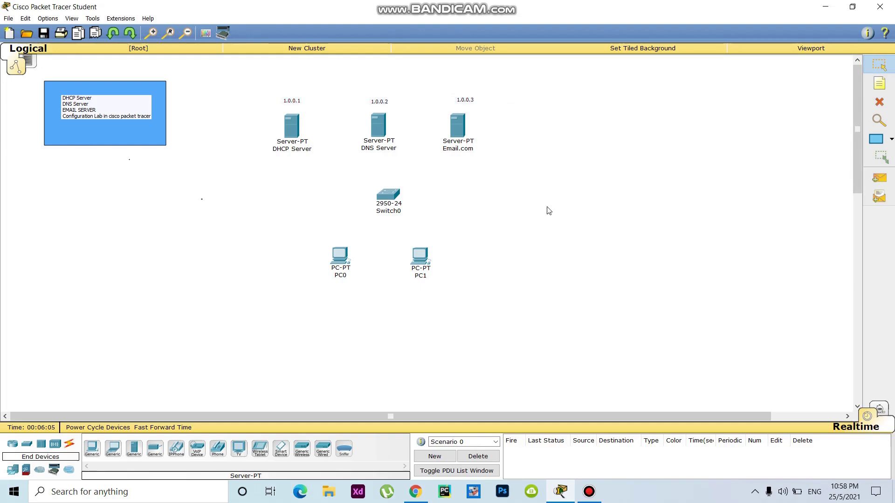
Step: Cable Switch0 to PC0 and PC1 with automatic connections
left_click(70, 445)
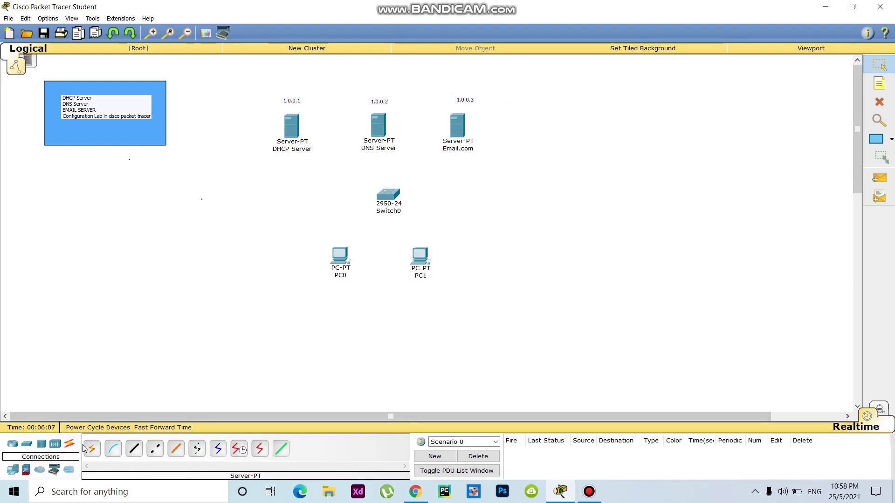
left_click(92, 449)
left_click(388, 199)
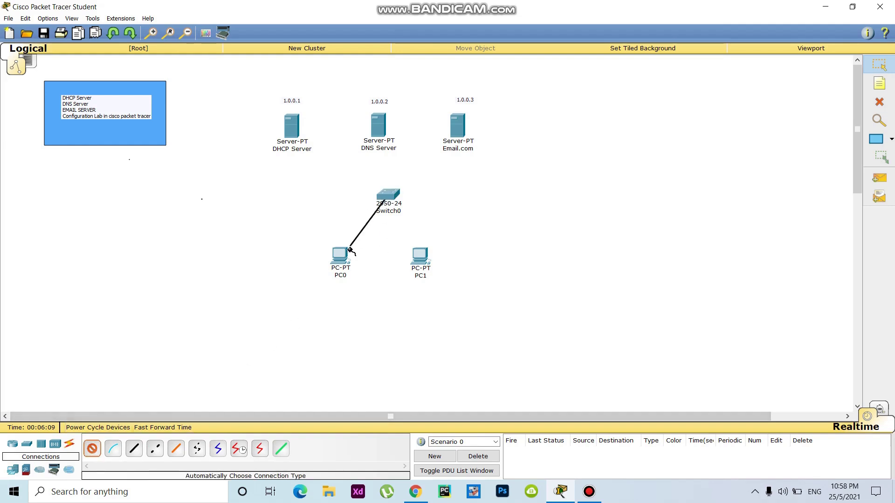
left_click(342, 256)
left_click(92, 449)
left_click(388, 196)
left_click(421, 257)
left_click_drag(421, 258, 432, 256)
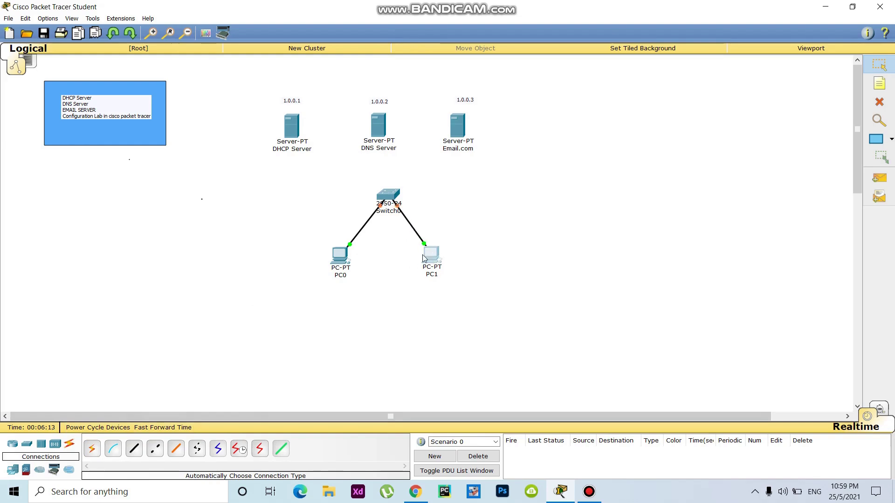
Step: Cable the DHCP Server, DNS Server and Email.com server to Switch0
left_click(92, 448)
left_click(293, 125)
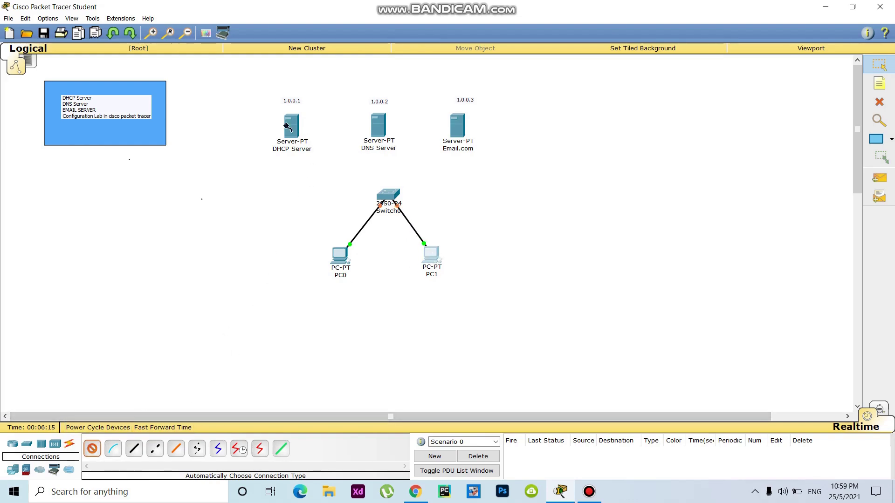
left_click(388, 195)
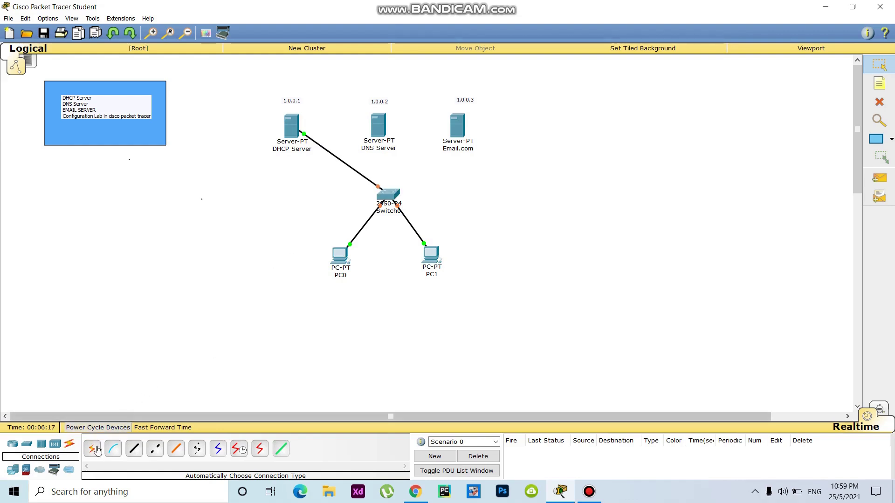
left_click(92, 449)
left_click(379, 125)
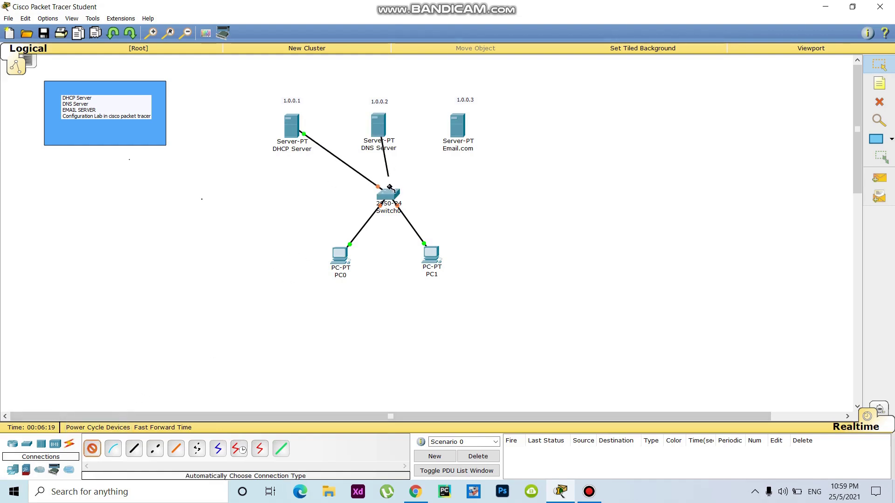
left_click(388, 193)
left_click(91, 448)
left_click(387, 194)
left_click(466, 131)
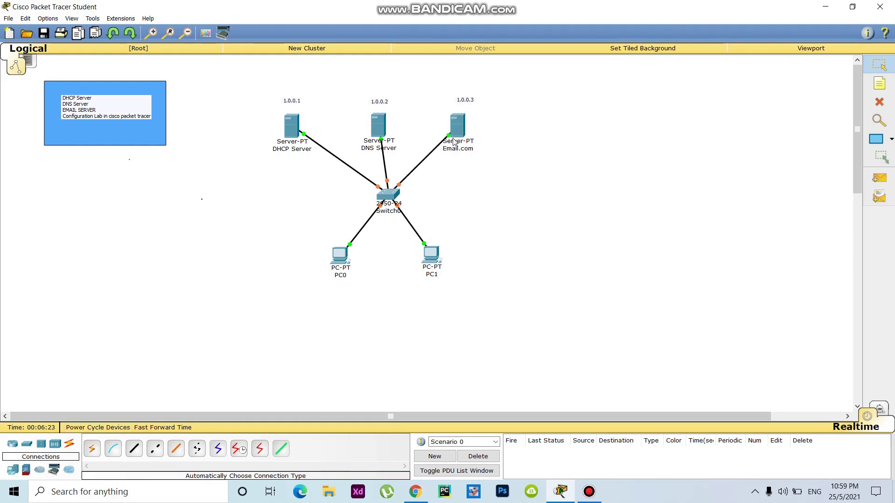
Step: Tidy the layout, realigning the switch, PCs, servers and address labels
left_click_drag(385, 201, 371, 202)
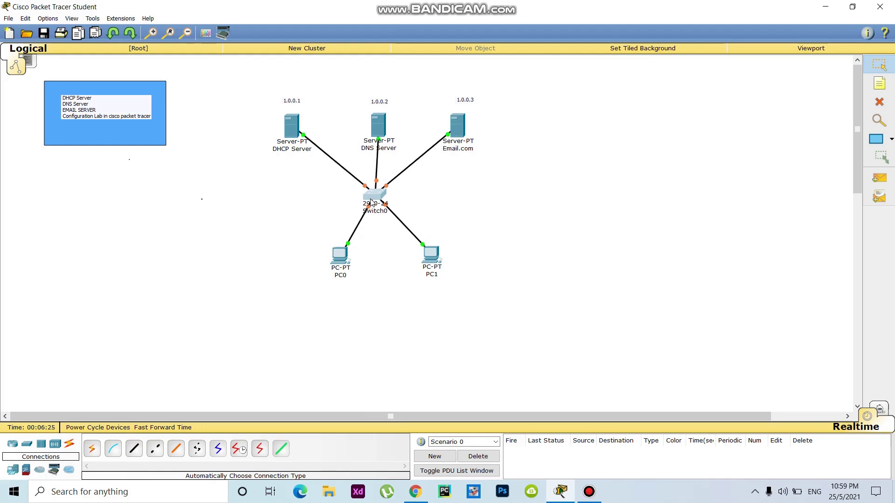
left_click_drag(342, 259, 316, 252)
left_click_drag(430, 259, 432, 263)
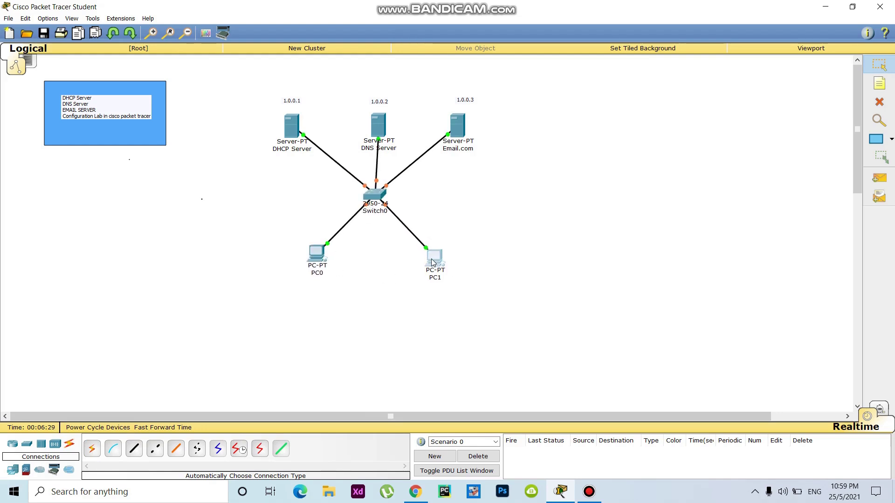
left_click_drag(378, 126, 376, 110)
left_click(380, 102)
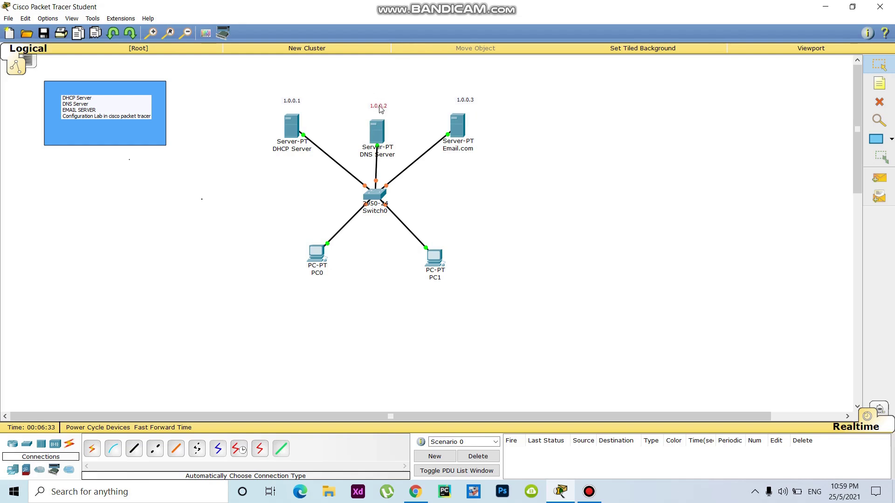
left_click_drag(461, 133, 465, 135)
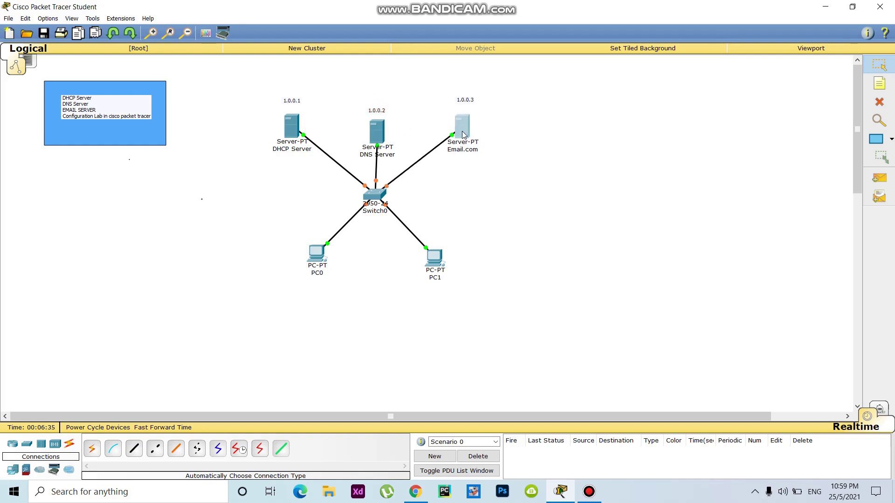
left_click(469, 101)
left_click_drag(467, 101, 464, 107)
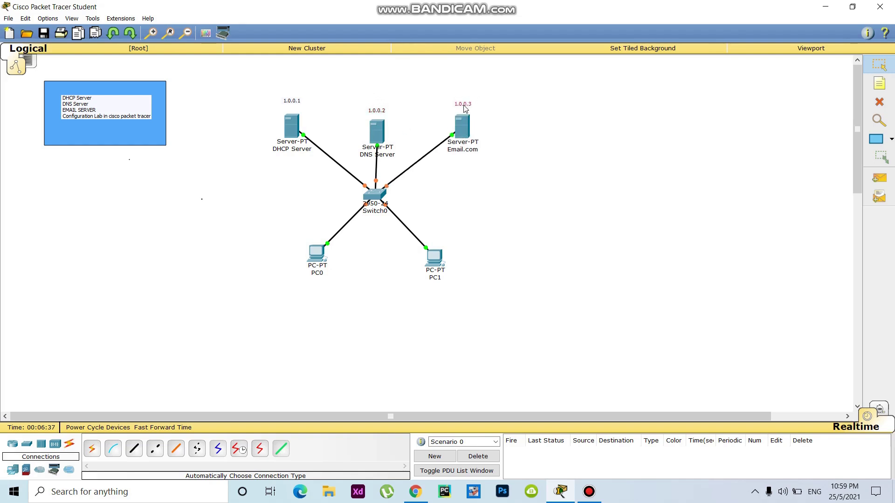
left_click(291, 107)
left_click_drag(292, 107, 289, 124)
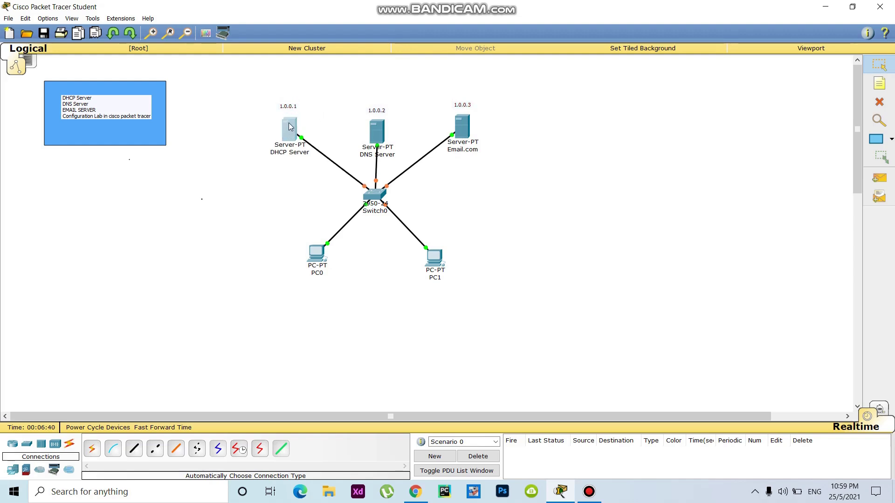
left_click(603, 265)
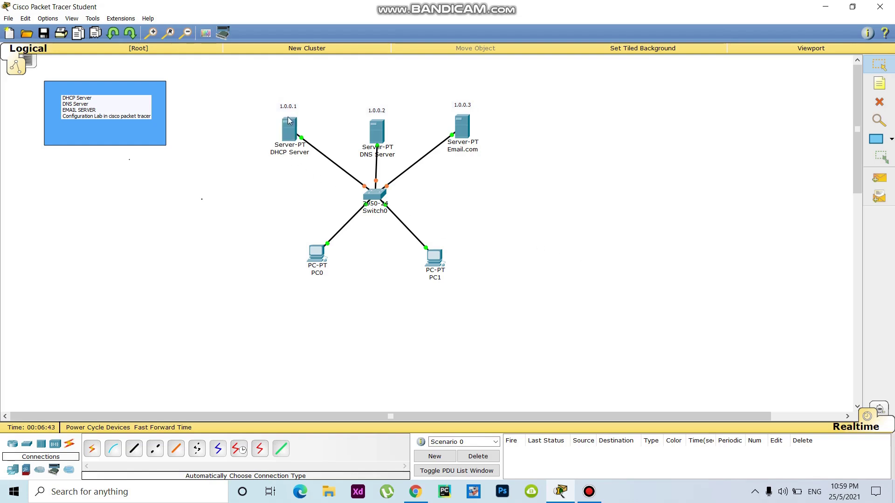
left_click_drag(294, 126, 294, 139)
Step: Set the DHCP Server's static IP to 1.0.0.1 with subnet mask 255.0.0.0
left_click(295, 139)
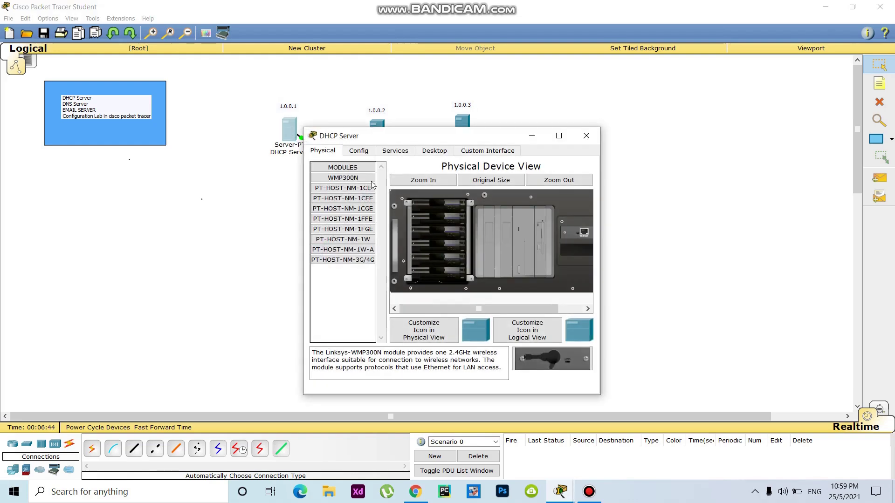
left_click(435, 151)
left_click(335, 195)
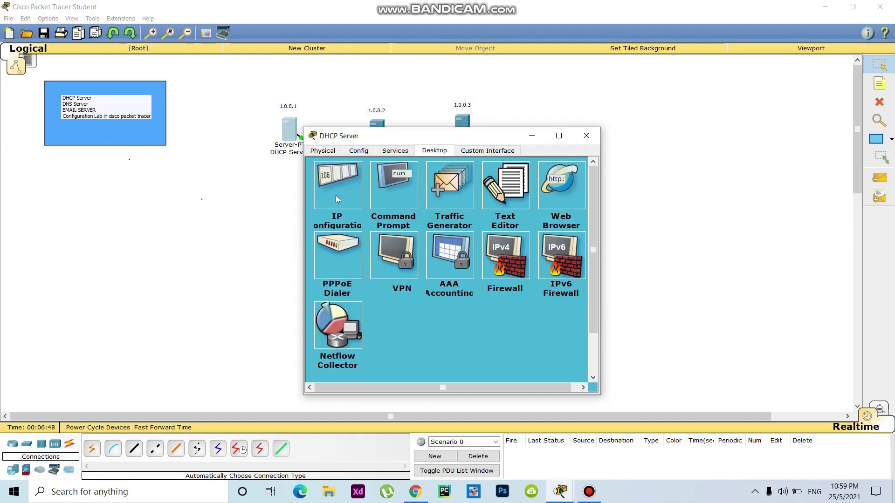
left_click(425, 228)
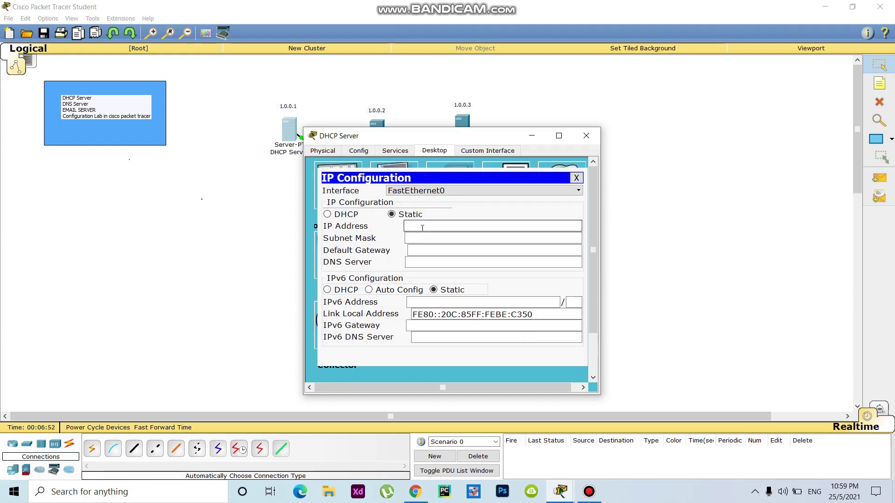
type("1.0.0.1")
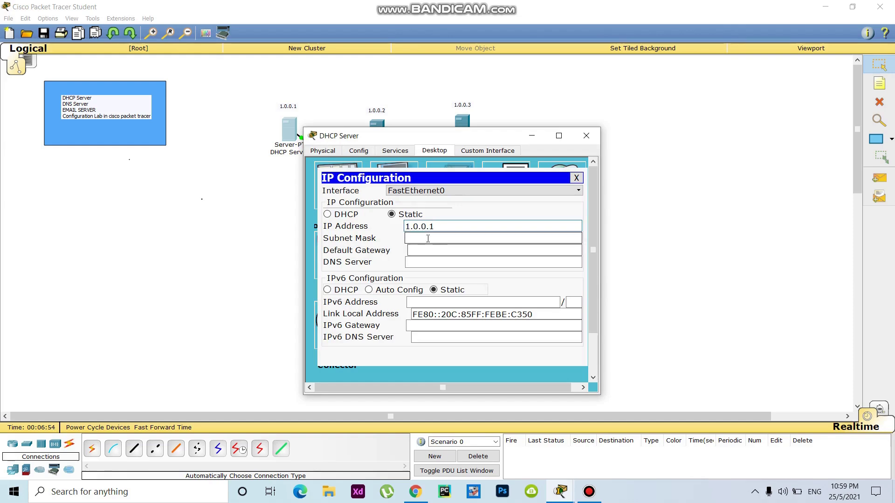
left_click(448, 238)
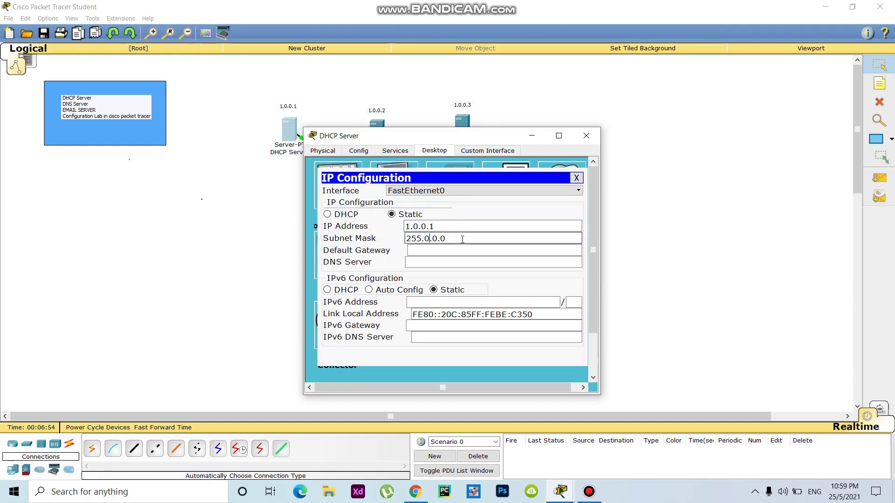
left_click(395, 150)
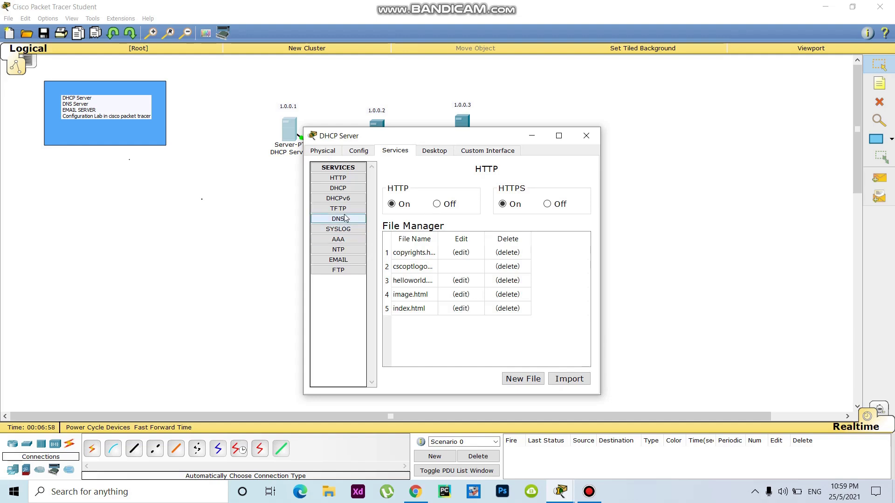
Step: Turn the DHCP service on and save serverPool with DNS server 1.0.0.2
left_click(342, 188)
left_click_drag(517, 230, 454, 232)
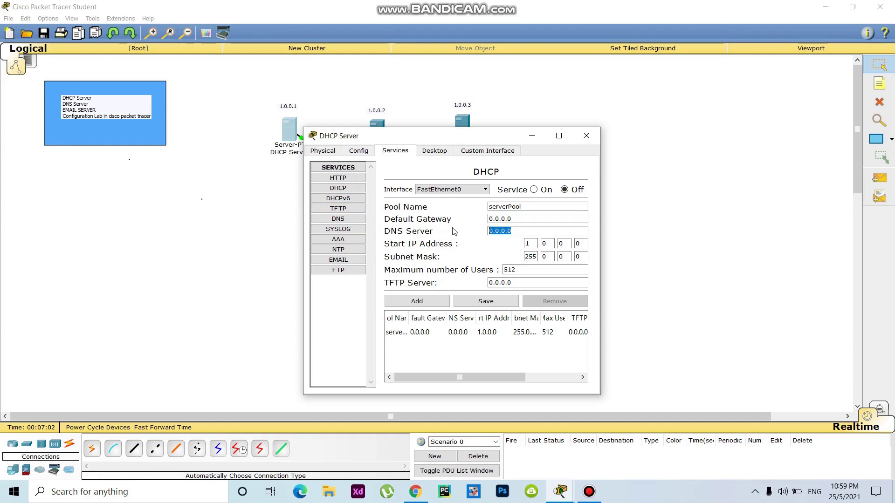
key("BackSpace")
type("1.0.0.1")
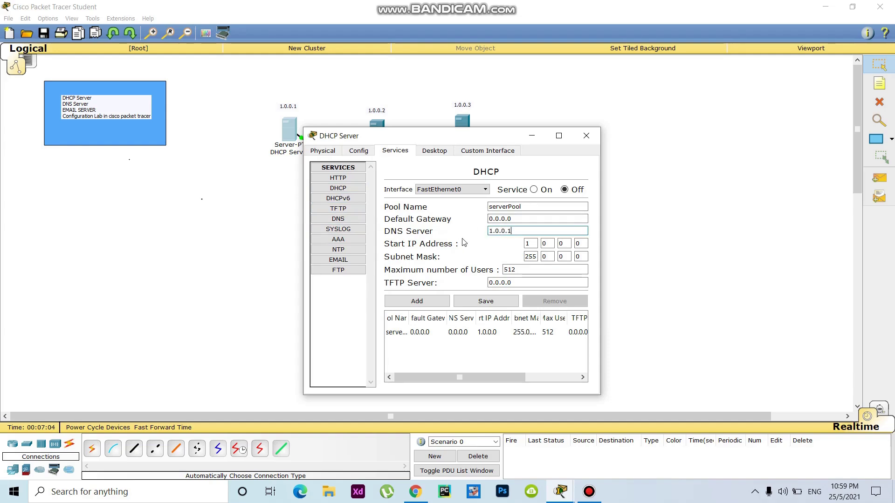
key("BackSpace")
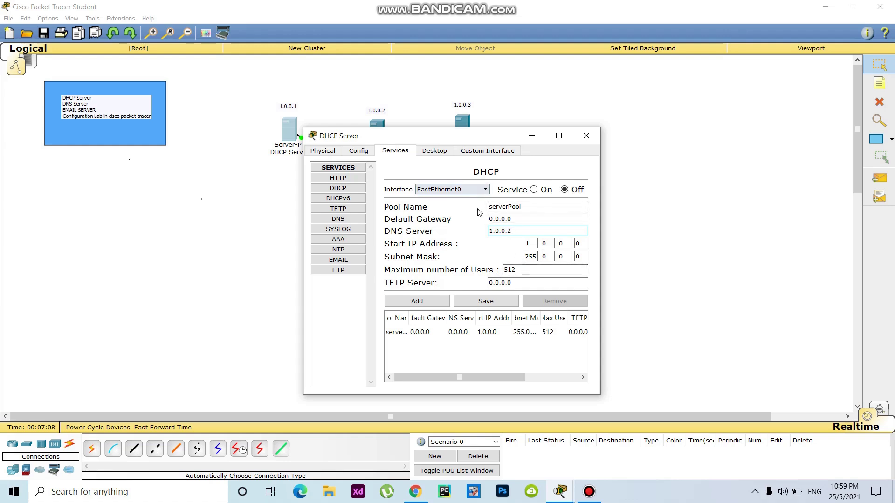
left_click(534, 190)
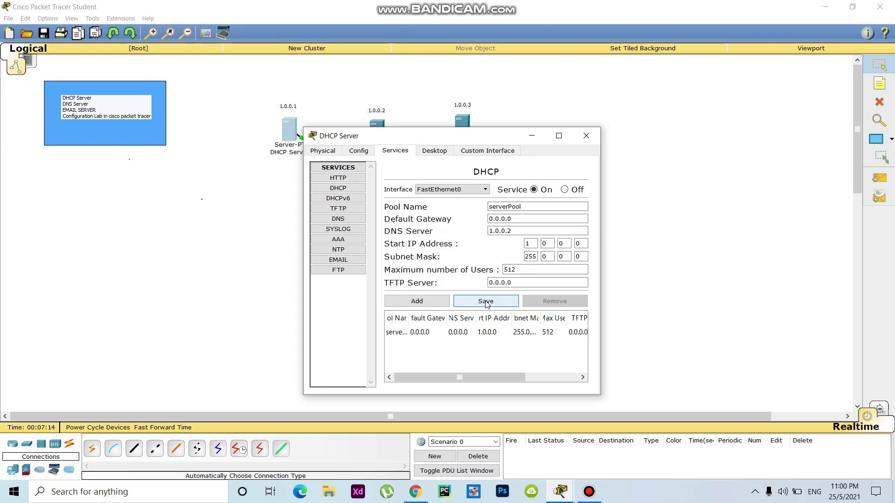
left_click(424, 302)
left_click(493, 259)
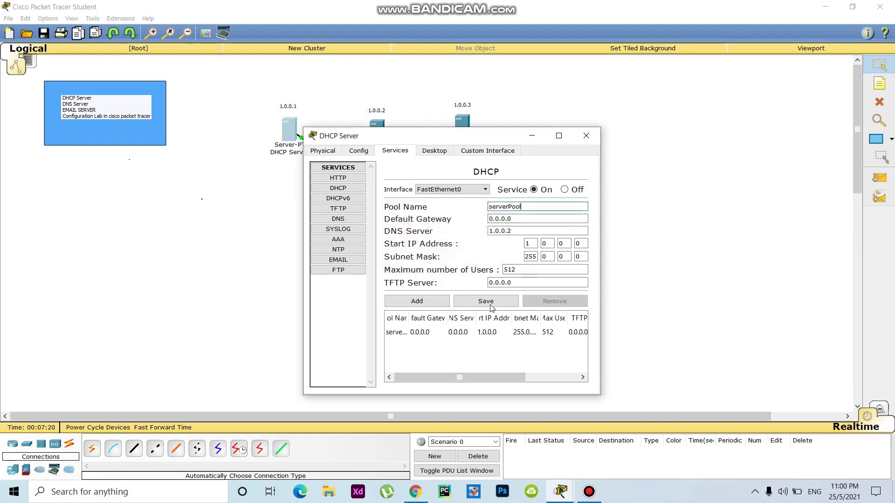
left_click(491, 307)
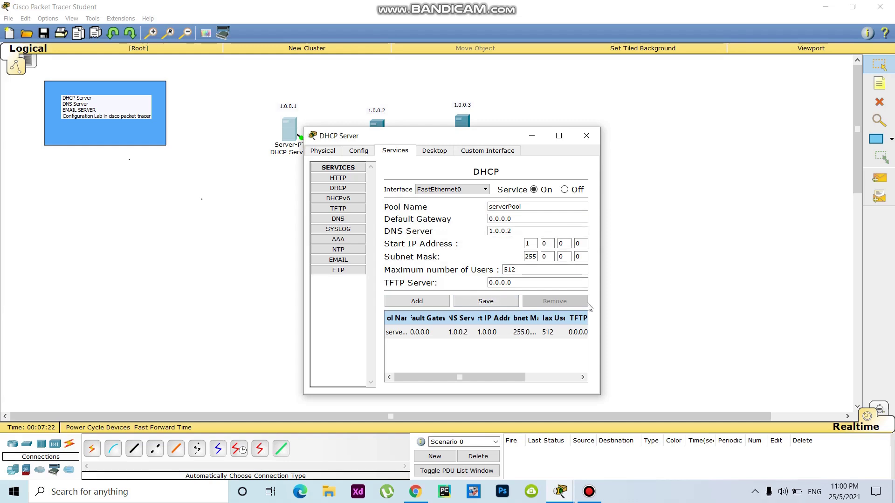
Step: Switch the DNS Server's IP configuration to DHCP, receiving 1.0.0.2
key("alt+F4")
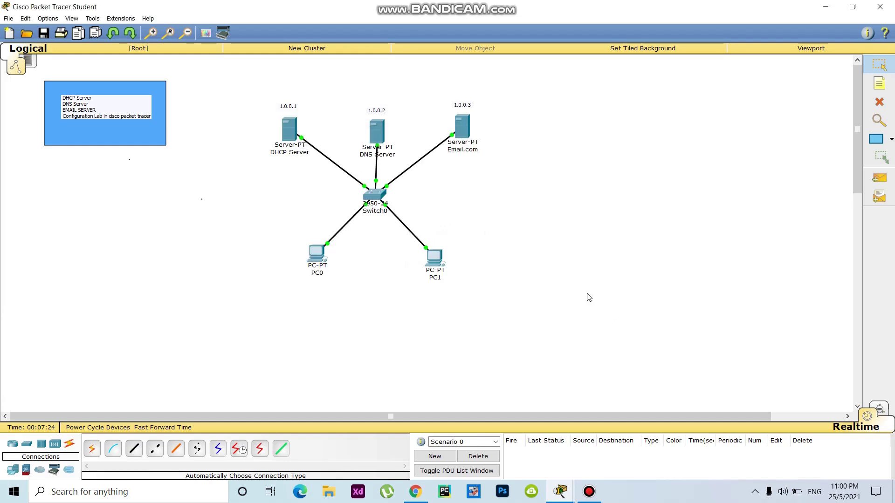
left_click(377, 131)
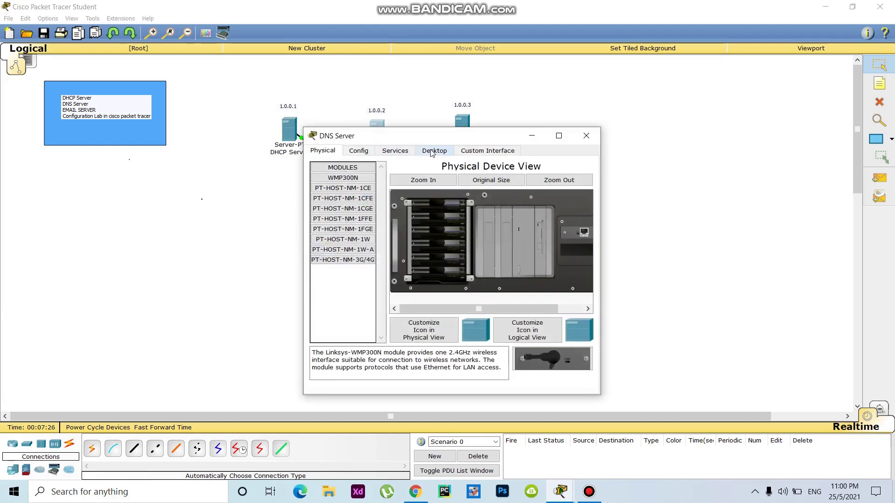
left_click(433, 151)
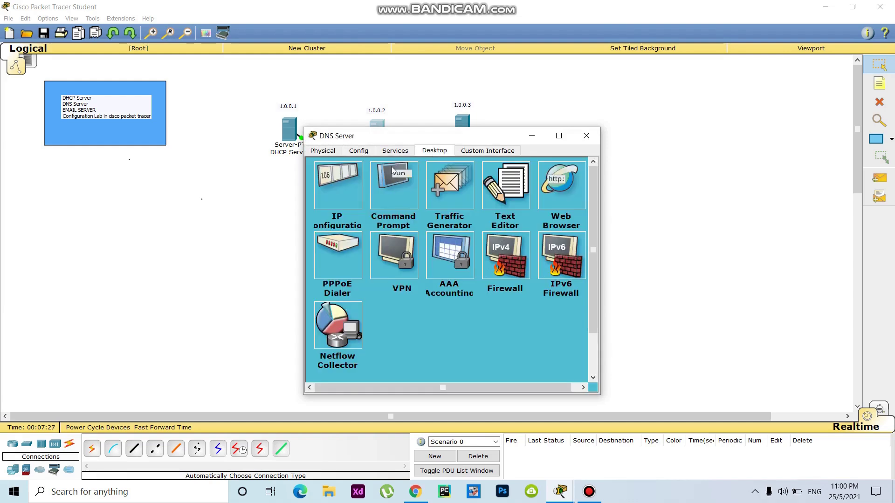
left_click(353, 185)
left_click(328, 215)
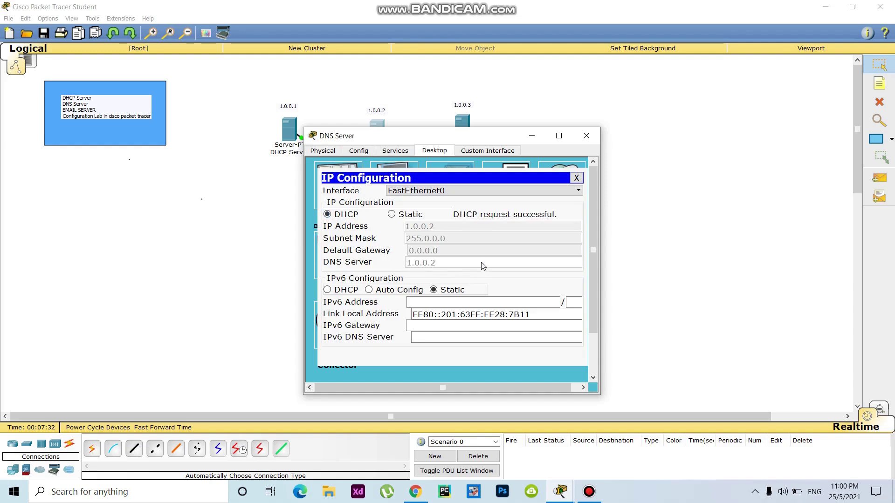
left_click(652, 257)
Step: Switch the Email.com server's IP configuration to DHCP
left_click(463, 127)
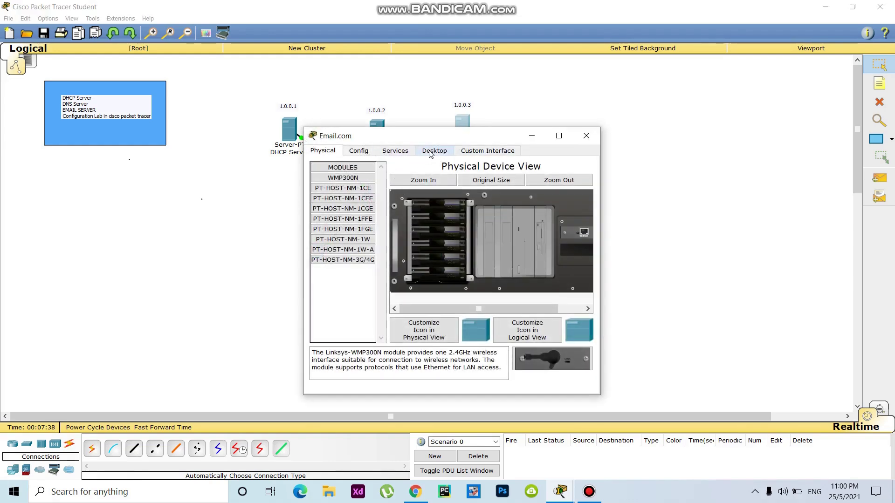
left_click(429, 153)
left_click(348, 178)
left_click(429, 226)
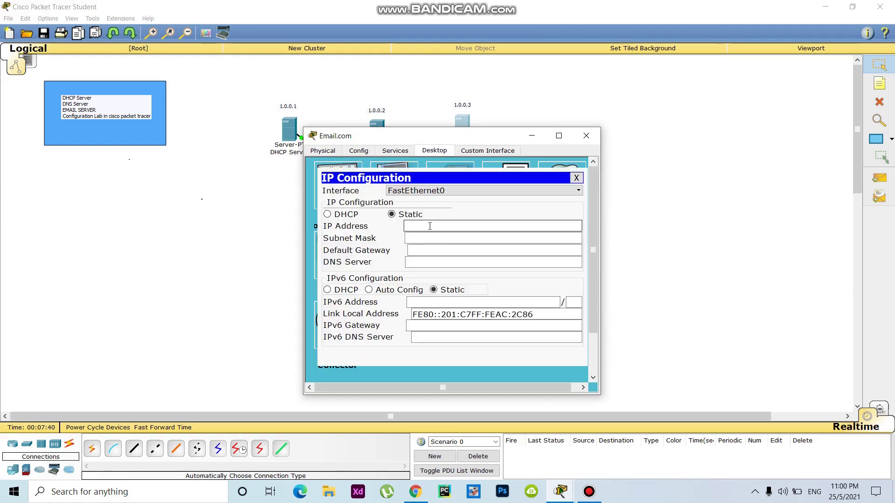
left_click(327, 214)
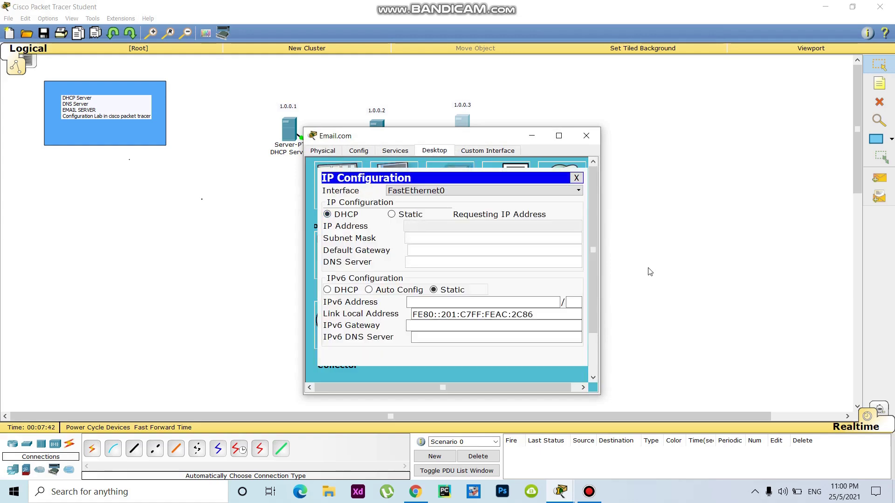
key("alt+F4")
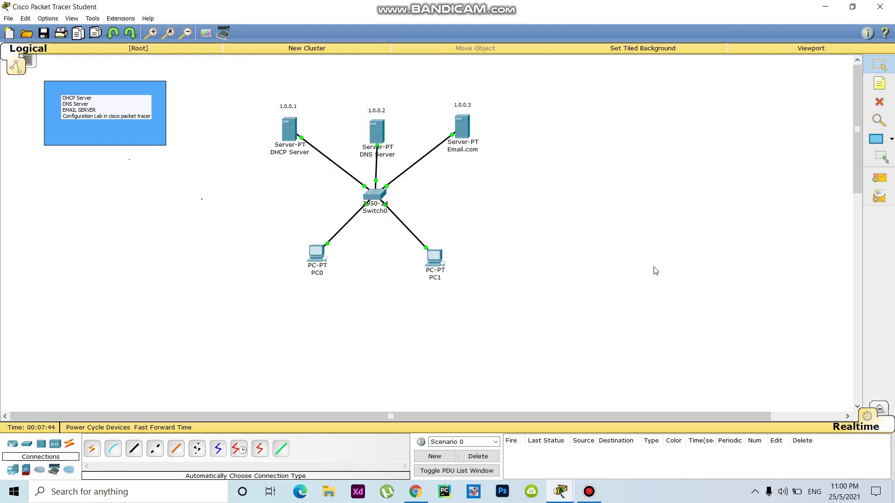
Step: Set PC0 to obtain its address via DHCP, receiving 1.0.0.4
left_click(318, 256)
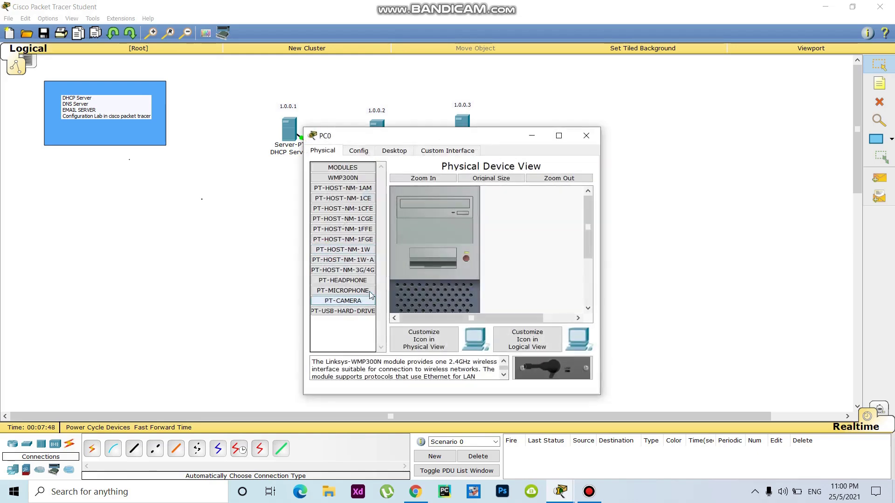
left_click(396, 151)
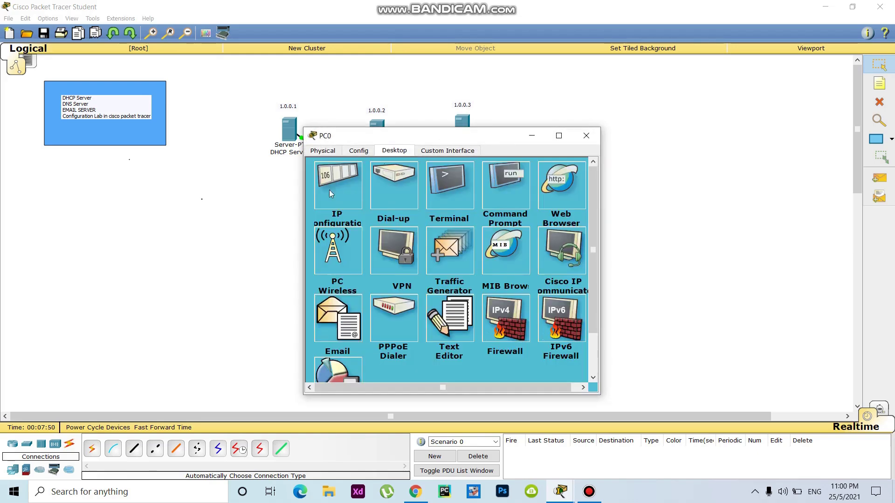
left_click(330, 191)
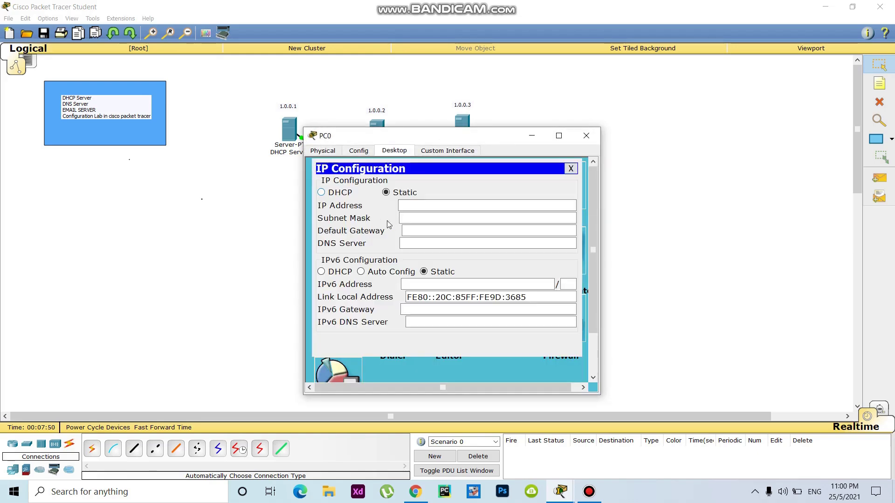
left_click(322, 192)
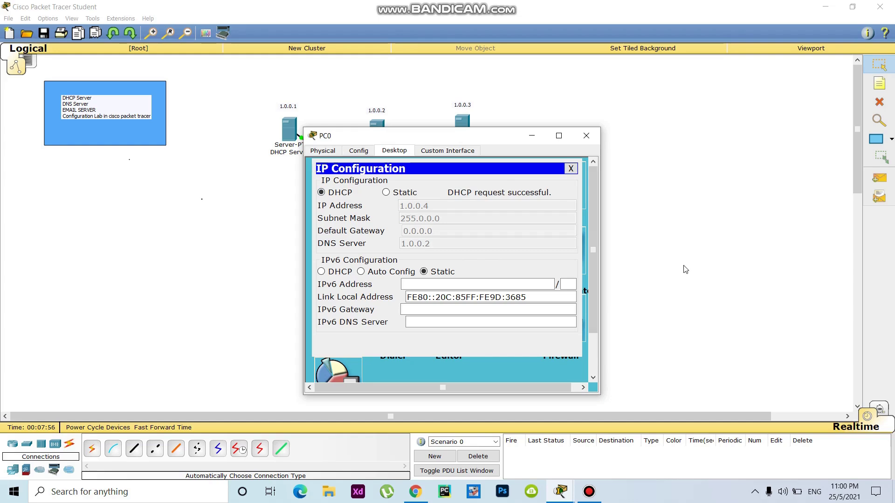
key("alt+F4")
Step: Set PC1 to obtain its address via DHCP, receiving 1.0.0.5 with DNS 1.0.0.2
left_click(432, 254)
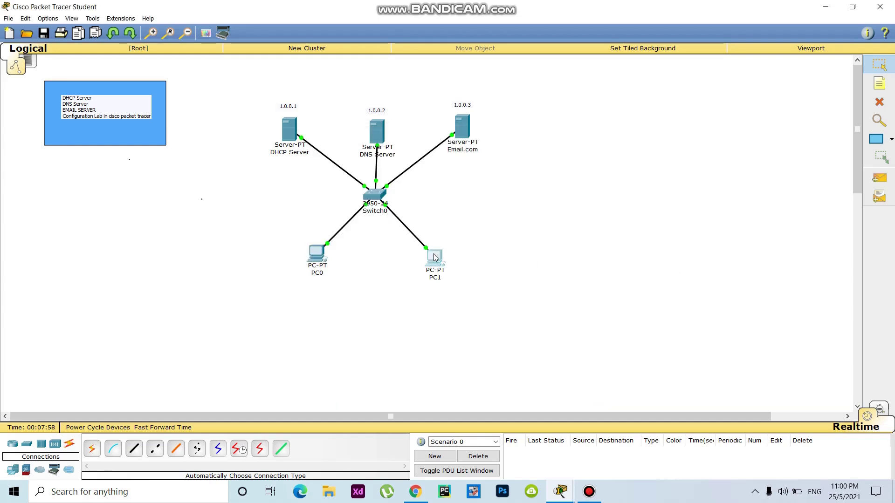
left_click(404, 150)
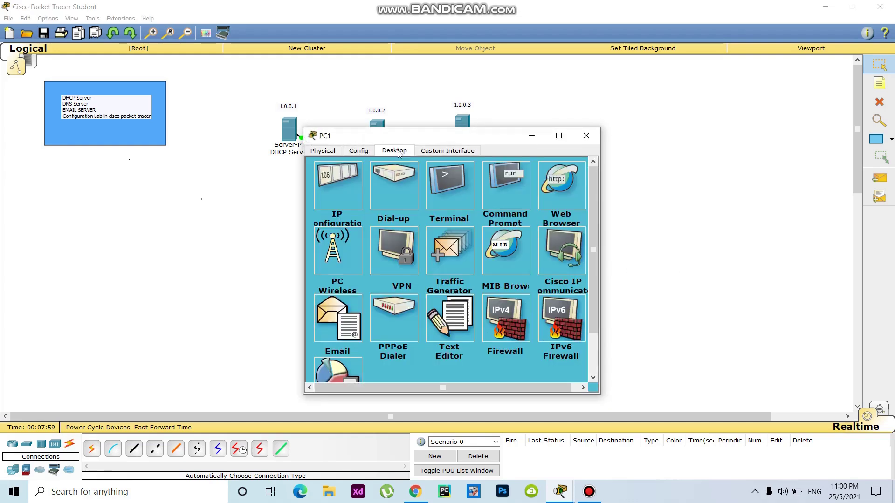
left_click(322, 177)
left_click(321, 192)
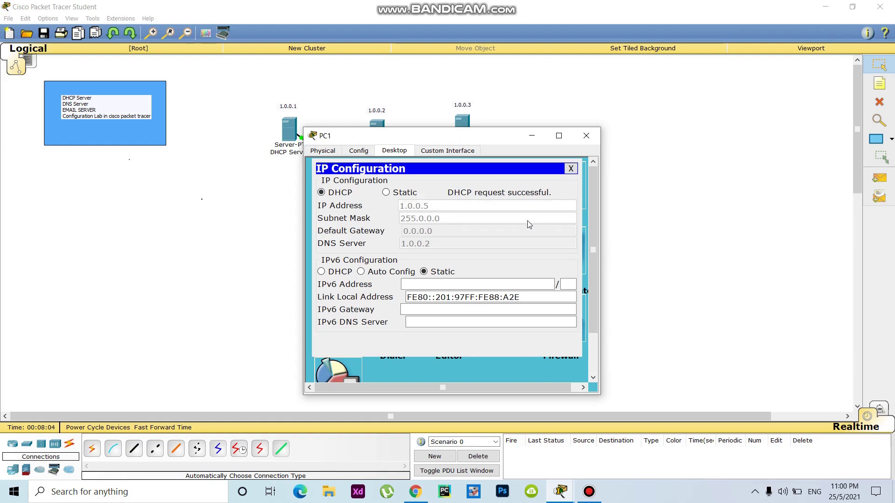
key("alt+F4")
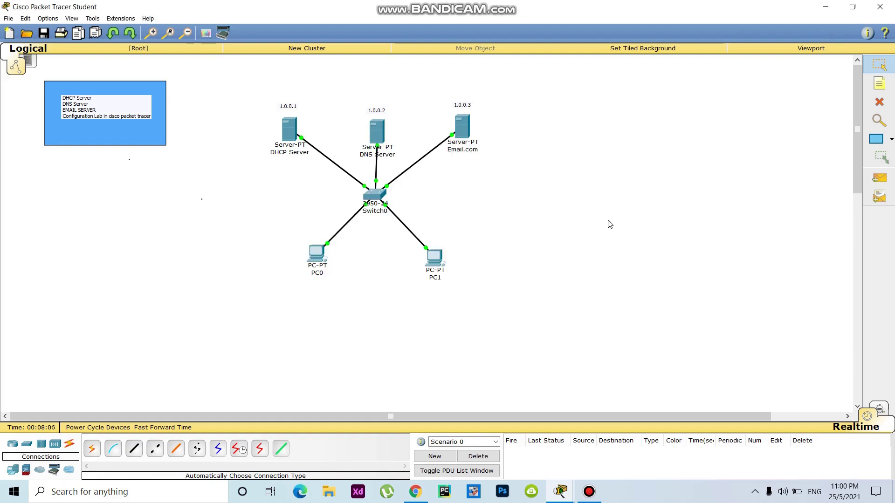
Step: On the DNS Server, turn DNS on and add an A record gmail.com → 1.0.0.3
left_click_drag(434, 256, 437, 250)
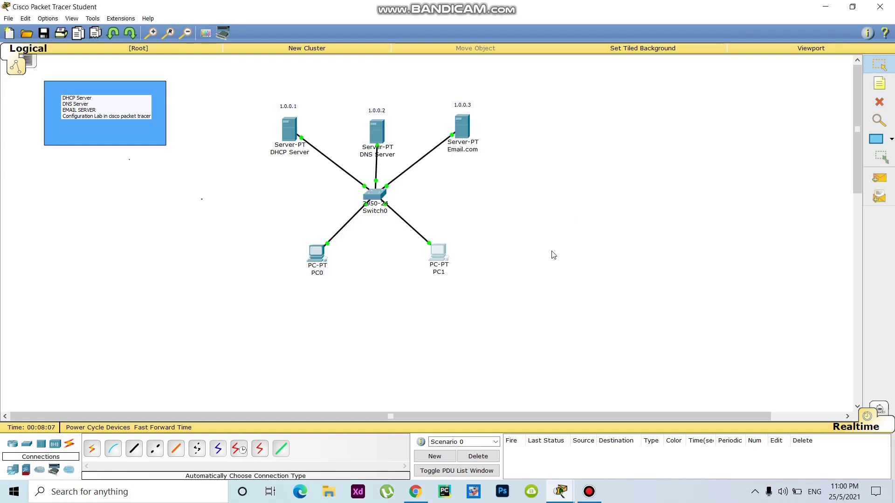
left_click(378, 131)
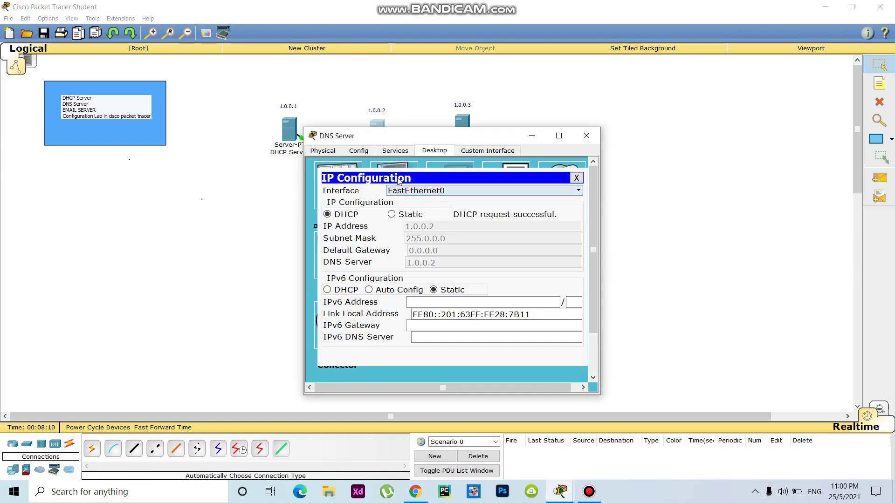
left_click(577, 178)
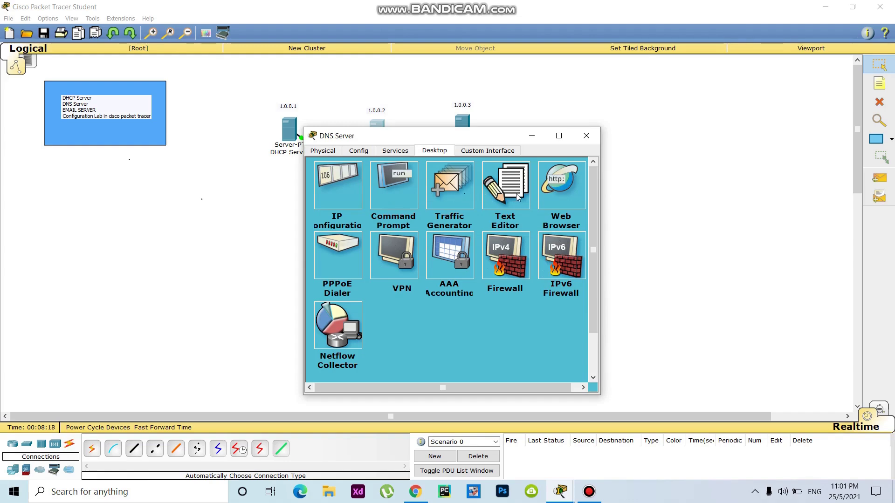
left_click(394, 151)
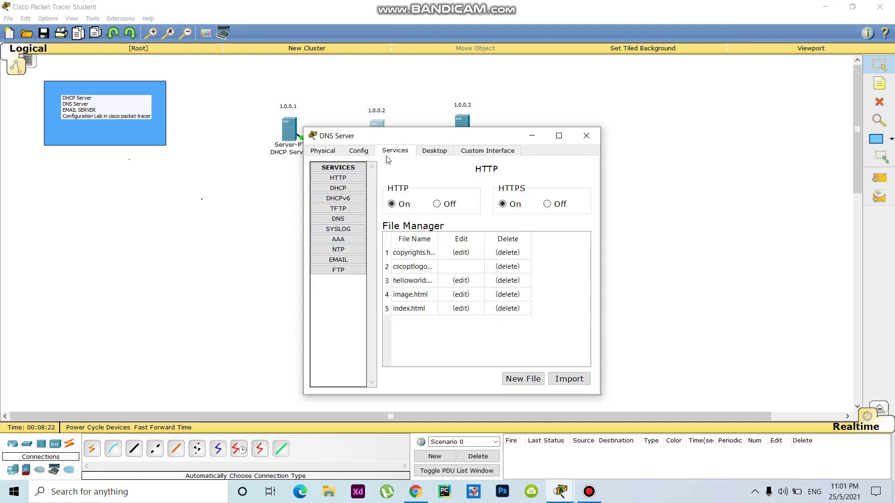
left_click(338, 218)
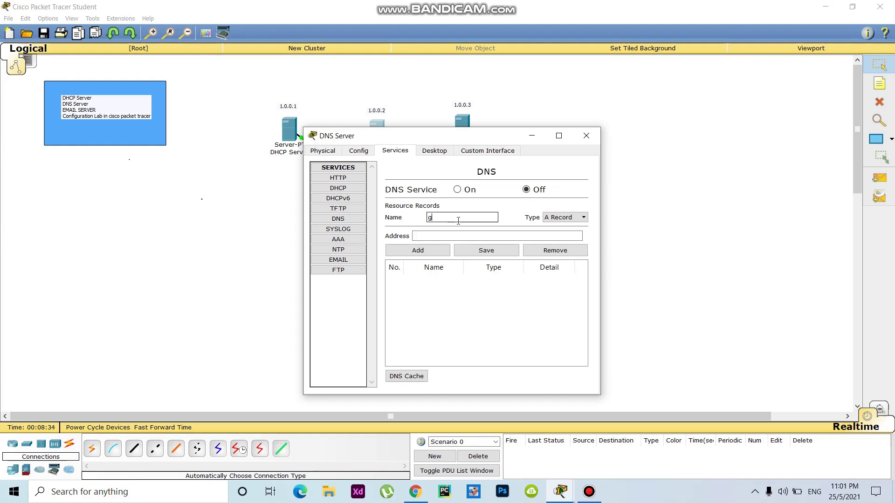
type("mail.com")
left_click(433, 236)
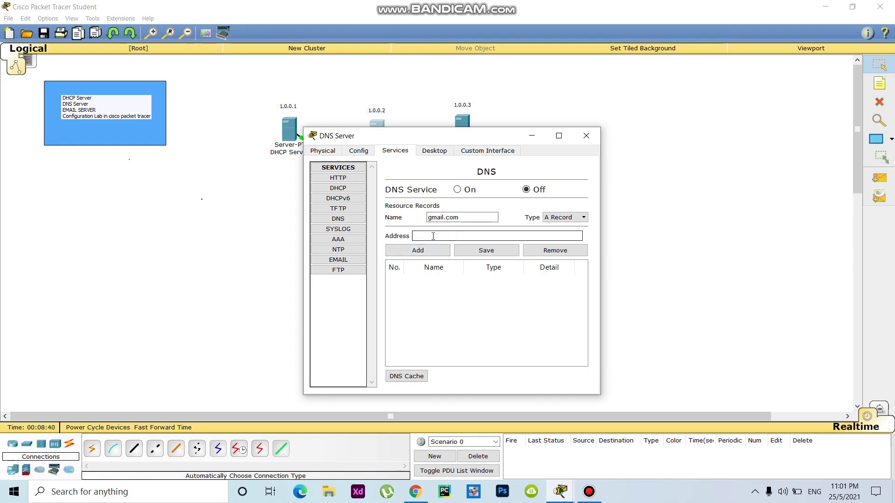
type("1.0.0.")
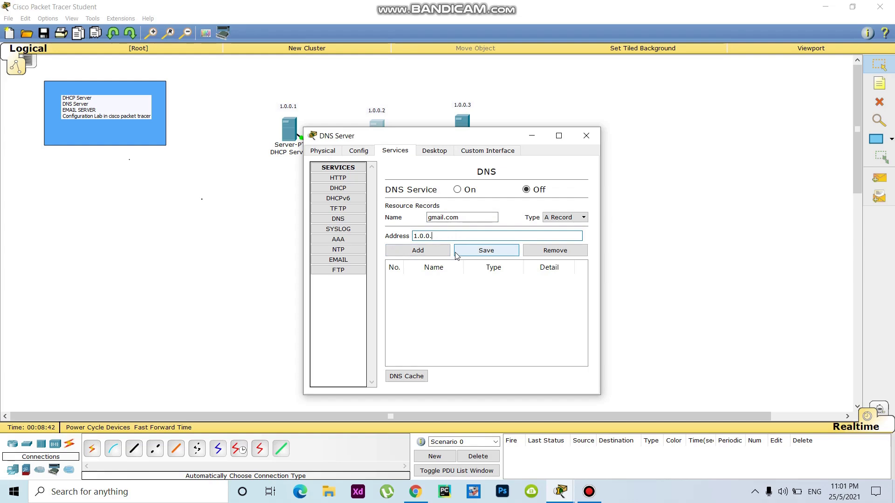
type("3")
left_click(457, 189)
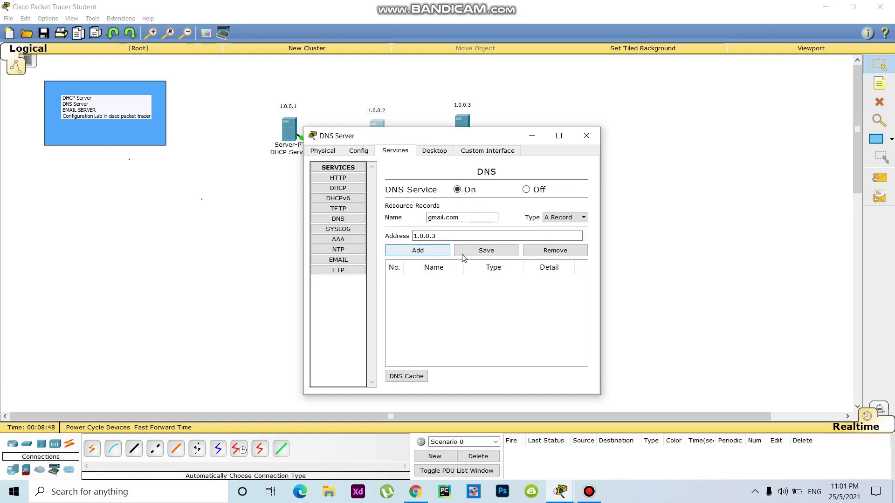
left_click(480, 252)
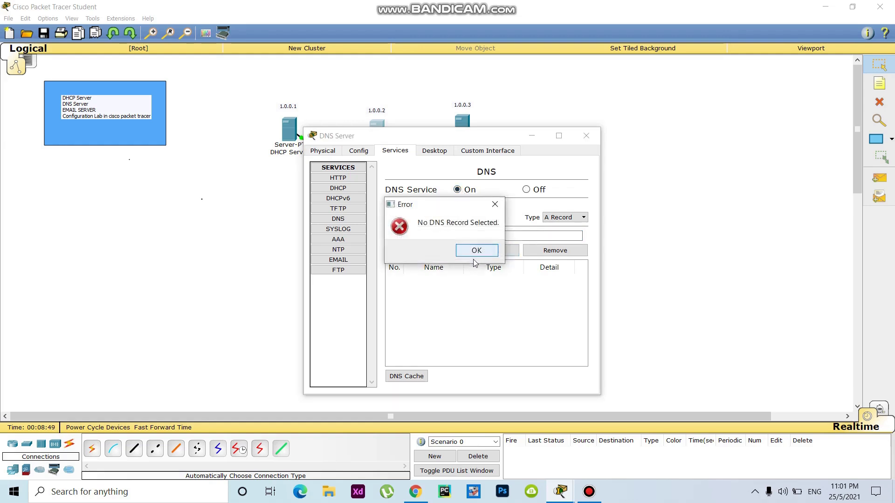
left_click(494, 205)
left_click(418, 250)
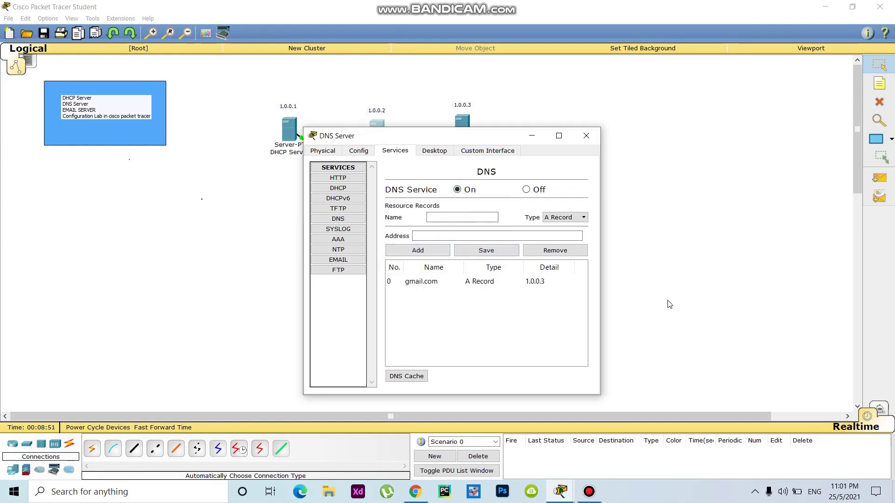
Step: Set the Email.com server's email domain name to gmail.com
left_click(612, 269)
left_click(465, 127)
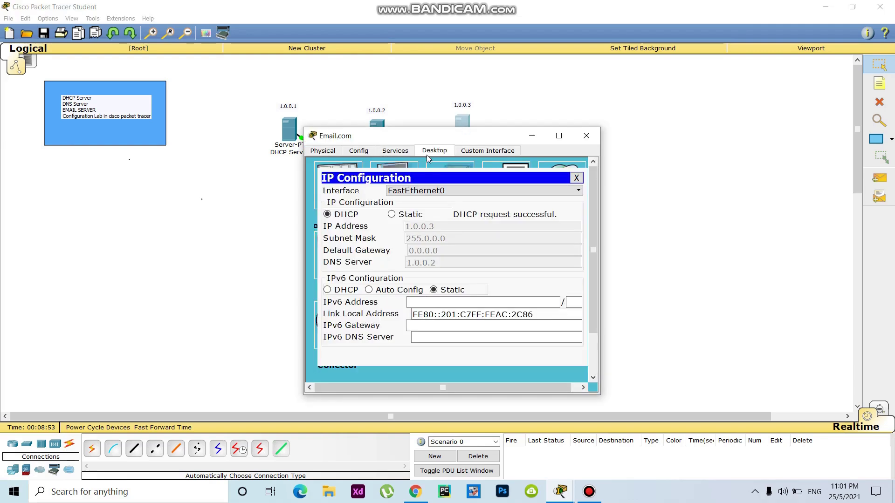
left_click(576, 177)
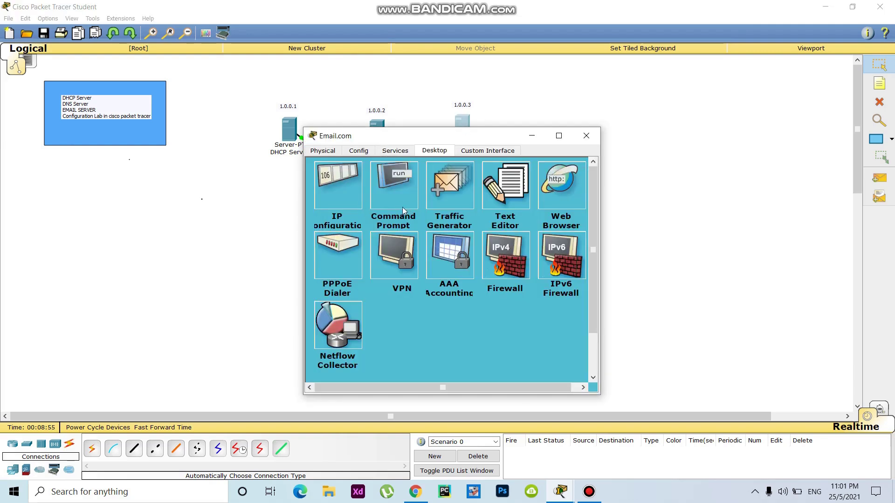
left_click(396, 151)
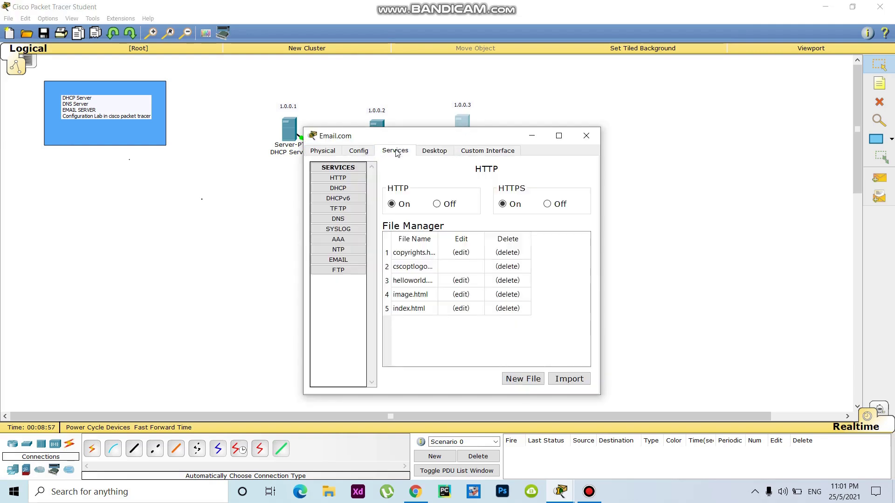
left_click(344, 262)
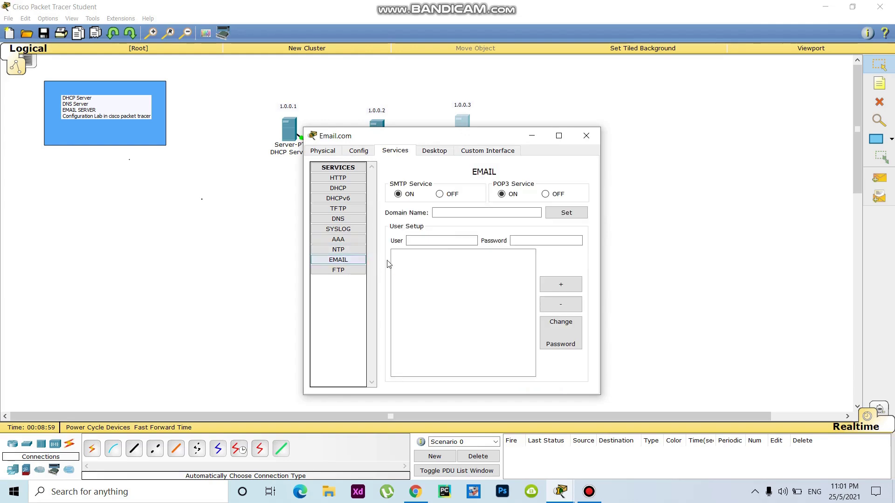
left_click(456, 213)
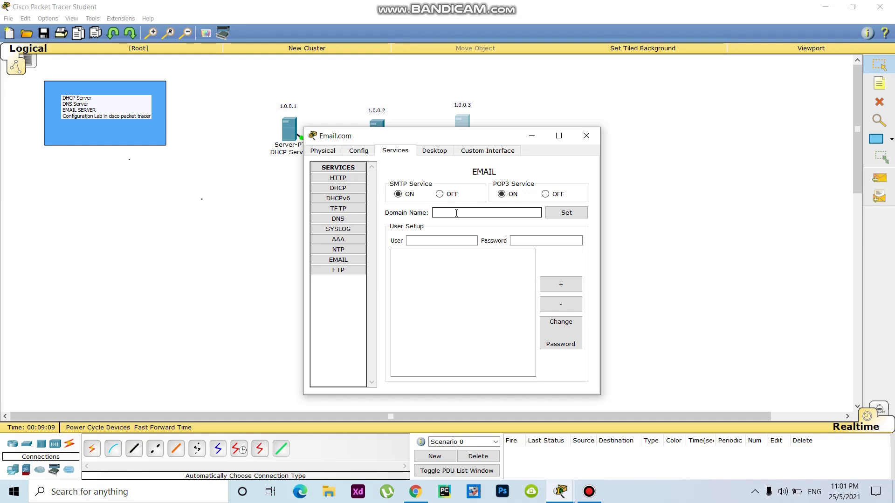
type("mai.com")
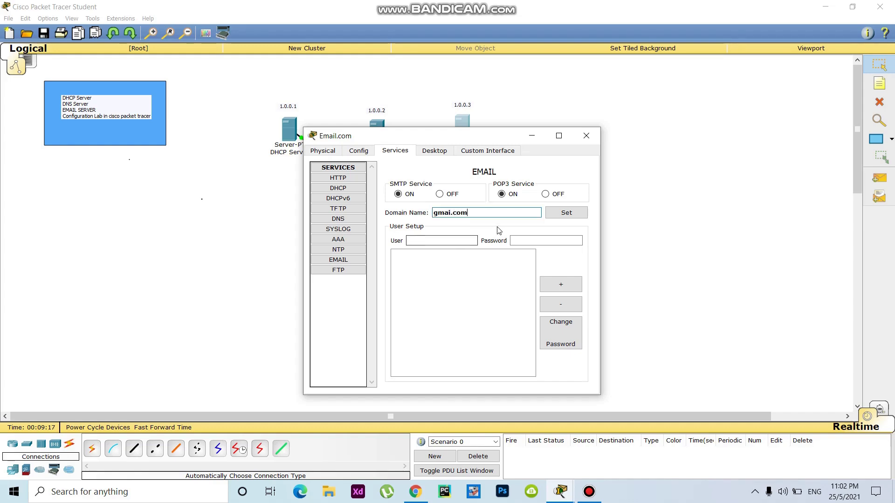
left_click(561, 213)
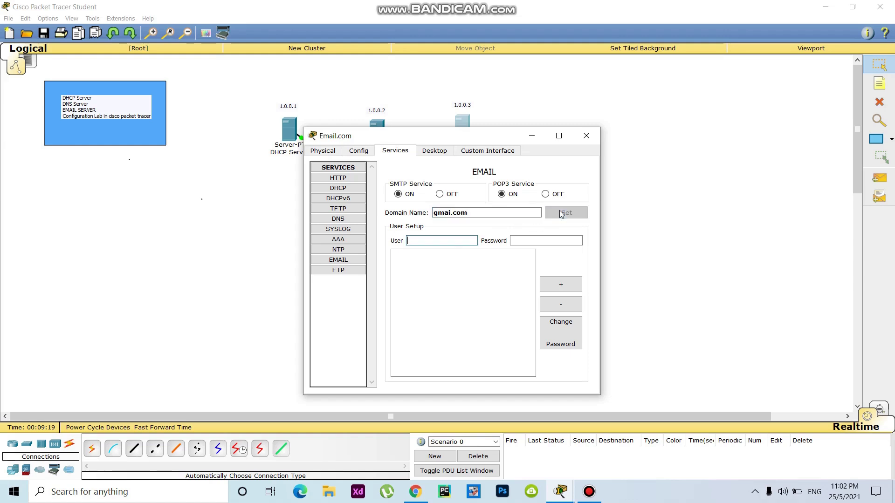
Step: Add two email user accounts, each with a user name and password
left_click(458, 240)
type("Jubaer")
left_click(540, 241)
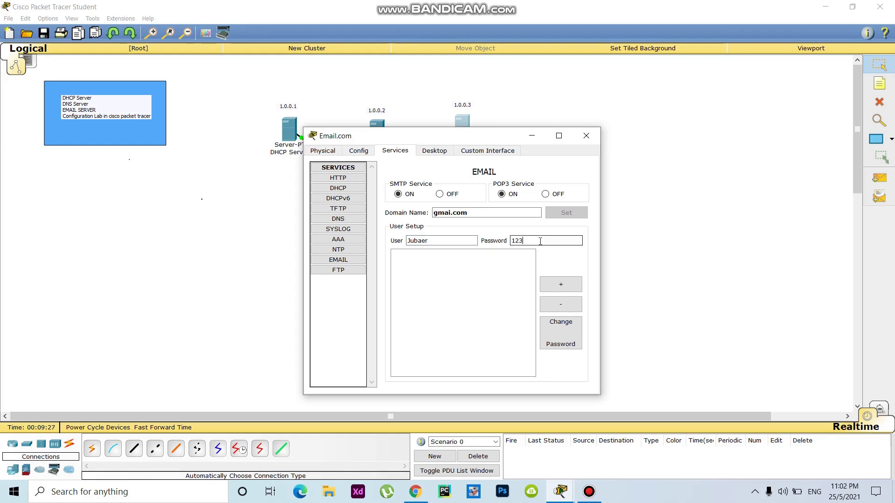
type("123")
left_click(565, 283)
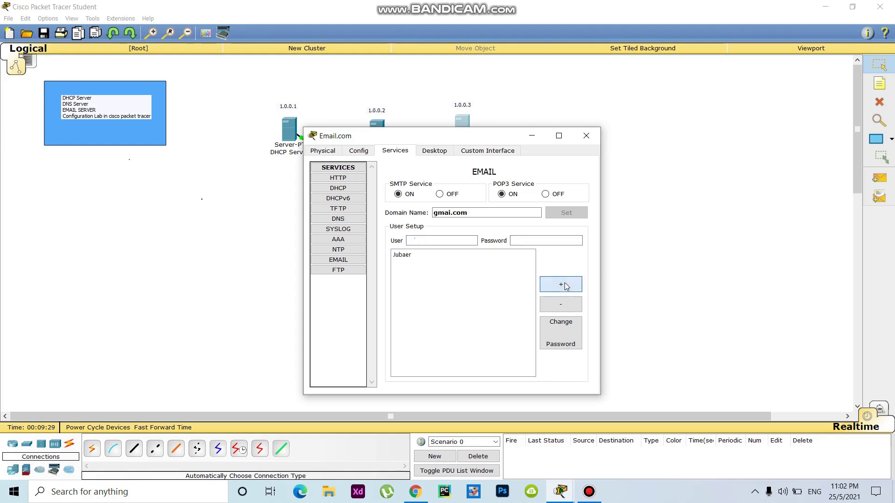
left_click(434, 241)
type("Nusrath")
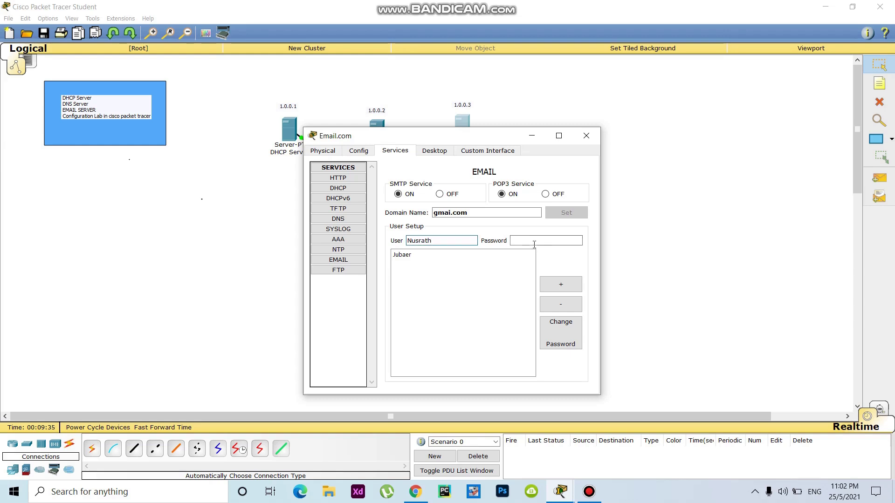
left_click(530, 240)
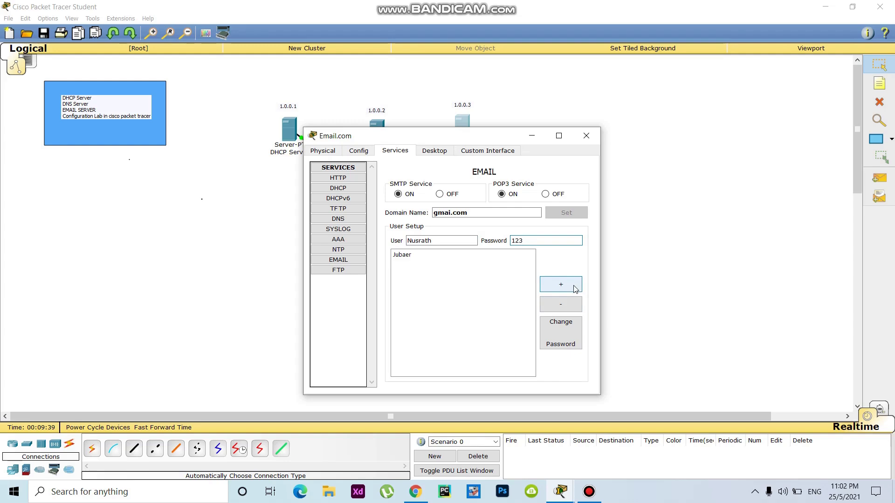
left_click(561, 286)
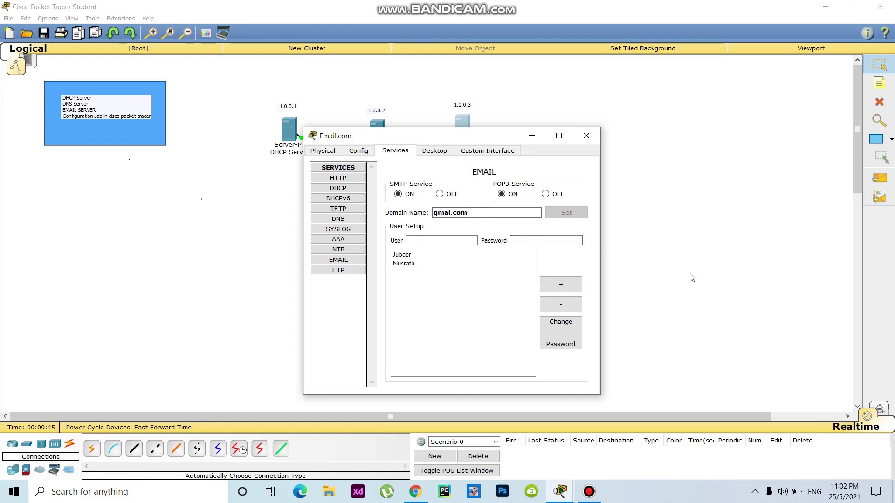
key("alt+F4")
Step: Nudge PC0 and PC1 into place, then enter the user's name and e-mail address in PC0's mail setup
left_click_drag(438, 256, 441, 259)
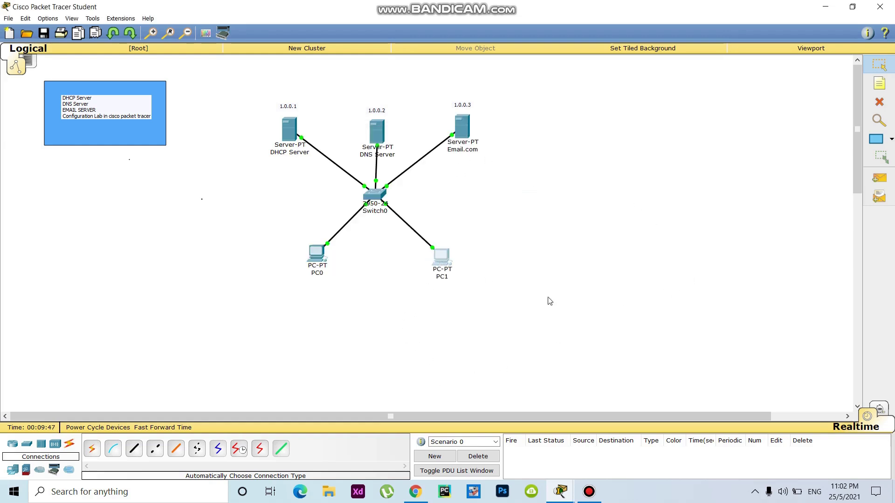
left_click_drag(322, 257, 316, 257)
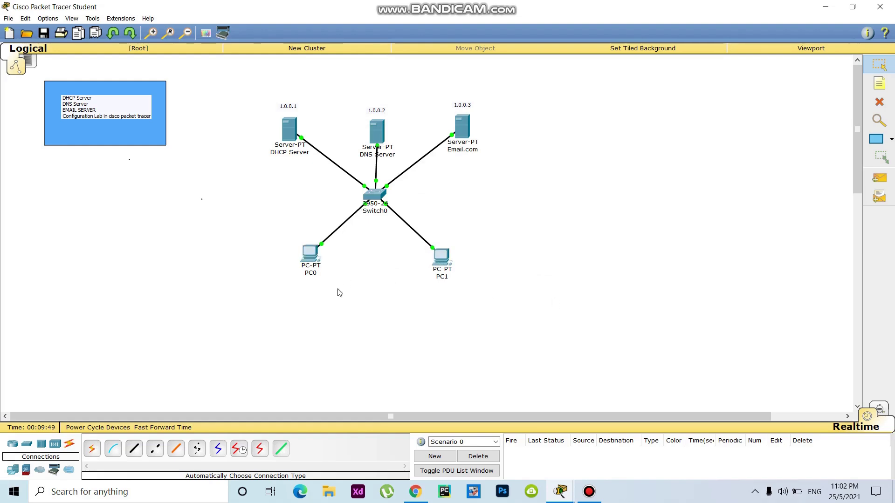
left_click(306, 252)
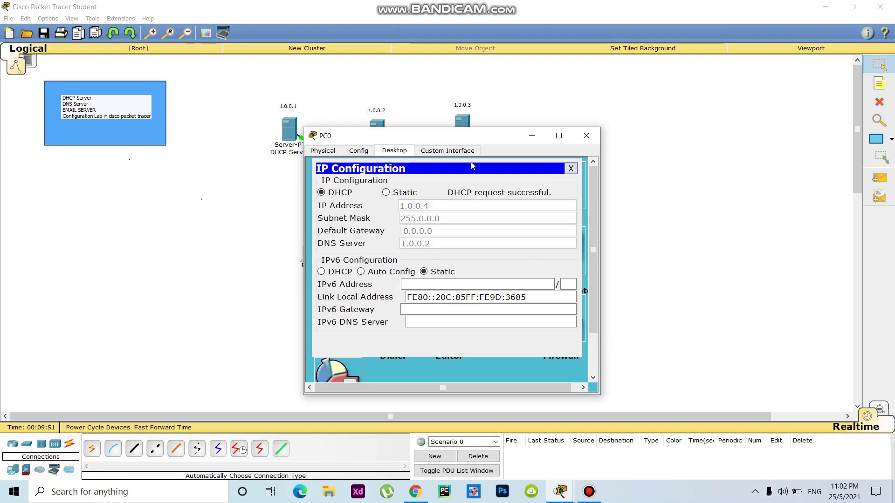
left_click(571, 168)
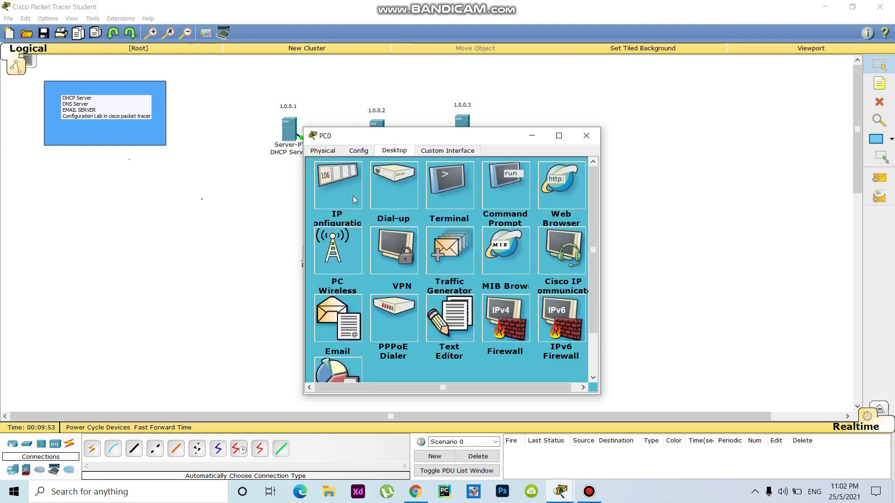
left_click(334, 324)
left_click(388, 210)
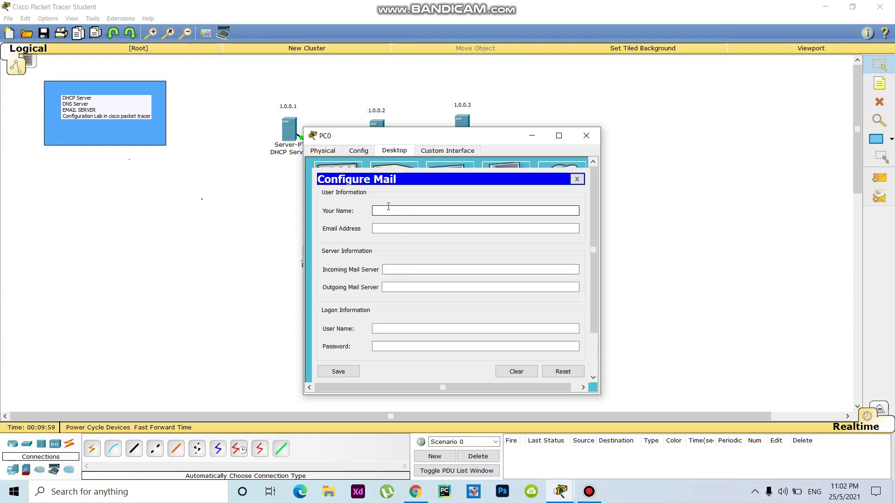
type("Jubaer")
left_click(392, 228)
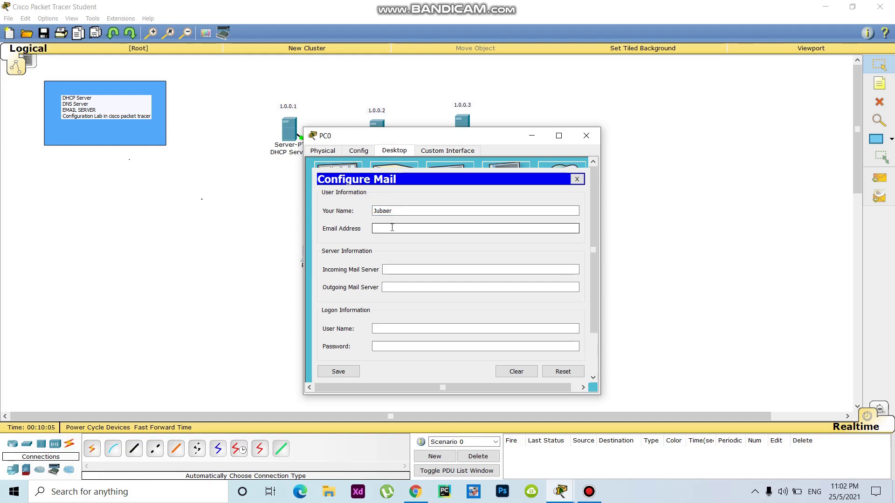
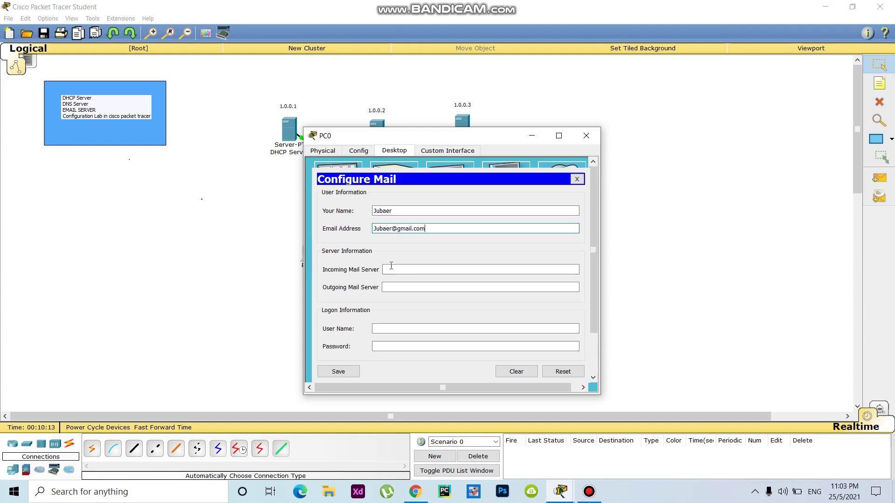
Step: Set gmail.com as incoming and outgoing mail server, enter the login name and password, and save
left_click(396, 270)
type("gma")
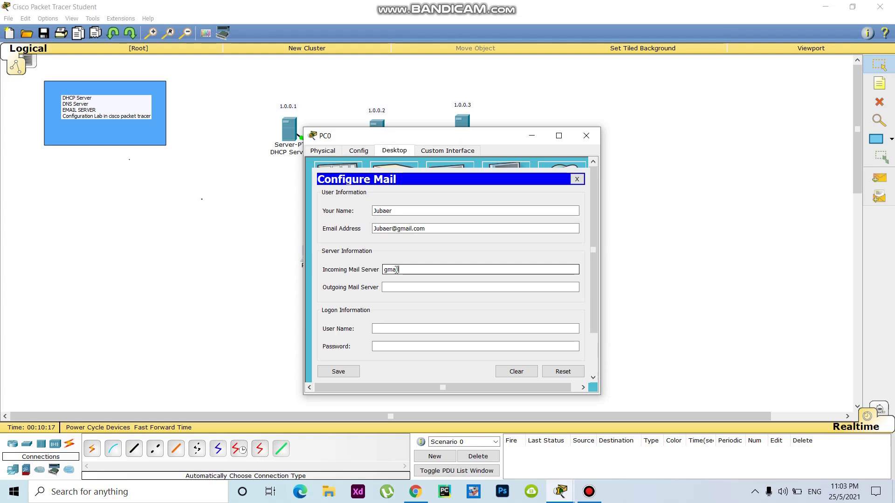
type("il.com")
key("ctrl+a")
key("ctrl+c")
left_click(399, 288)
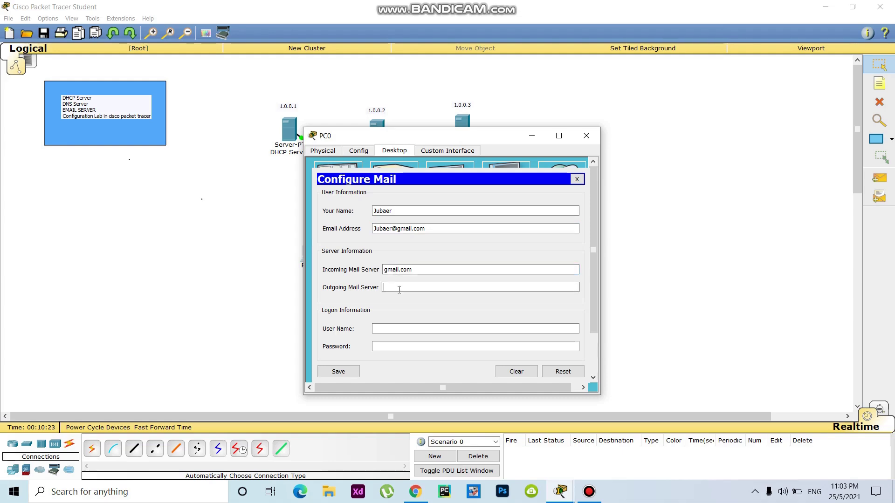
key("ctrl+v")
left_click(392, 329)
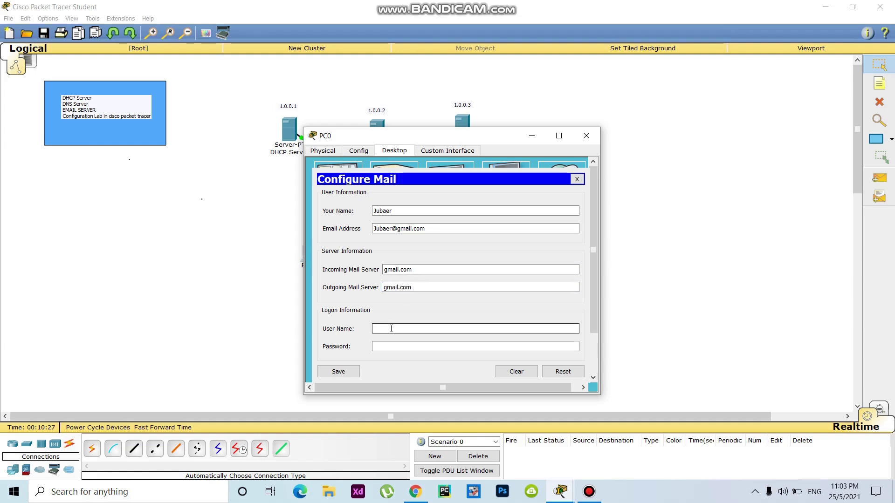
type("Jubaer")
left_click(381, 345)
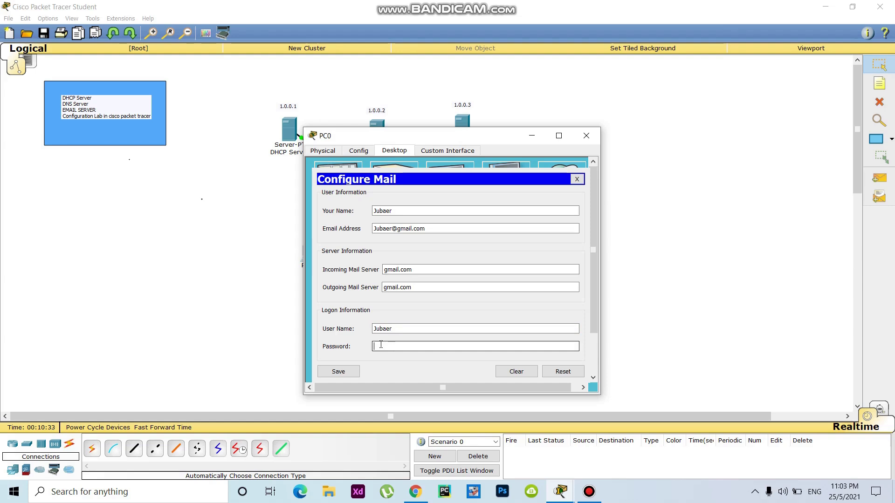
type("123")
left_click(340, 372)
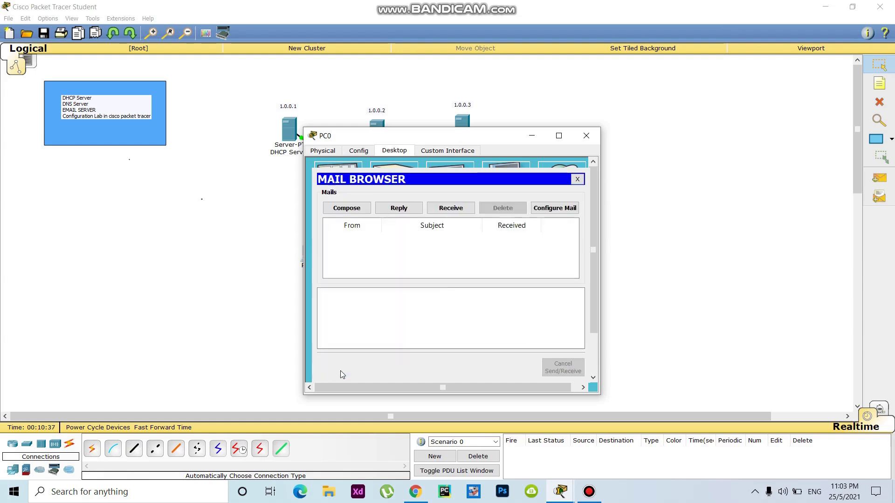
Step: Reopen PC0's mail settings and copy its e-mail address
left_click(553, 208)
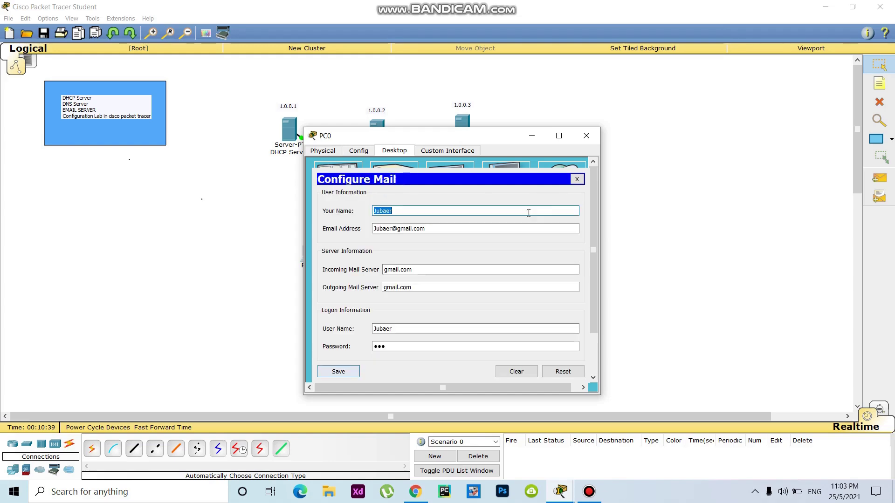
left_click(441, 229)
left_click_drag(441, 228, 372, 229)
key("ctrl+c")
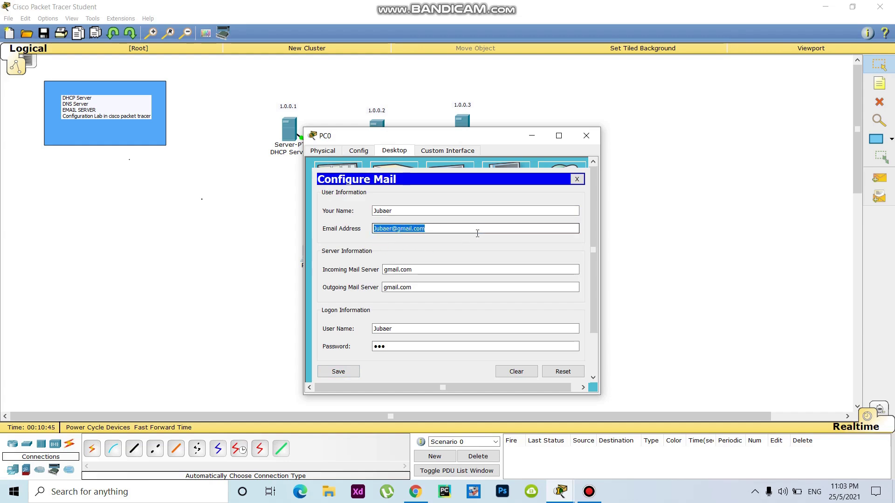
Step: Add a note under PC0 containing its user's e-mail address
left_click(642, 212)
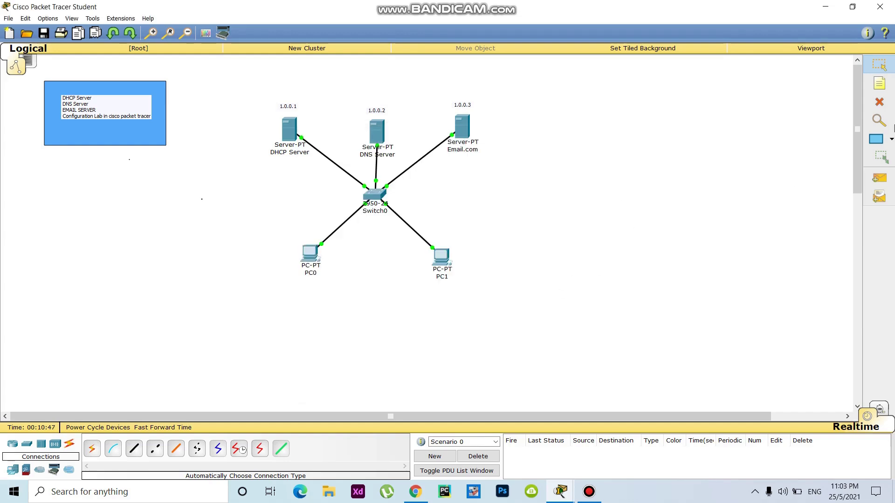
key("n")
left_click(290, 284)
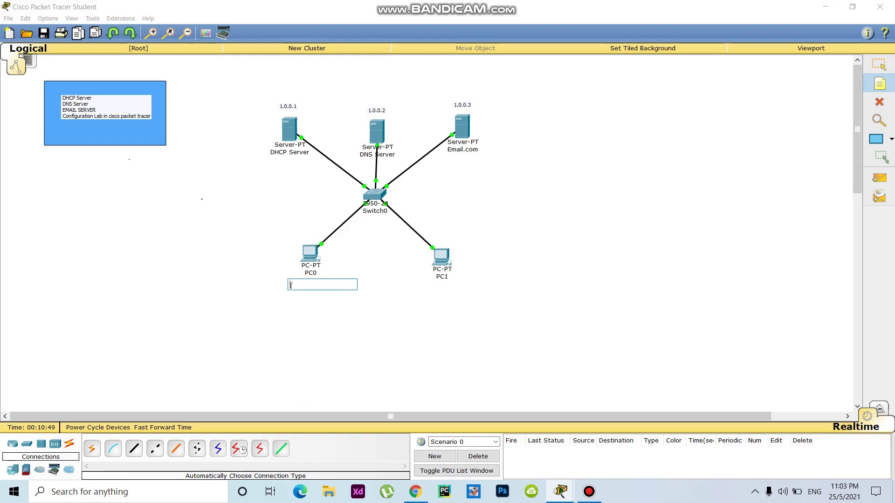
key("ctrl+v")
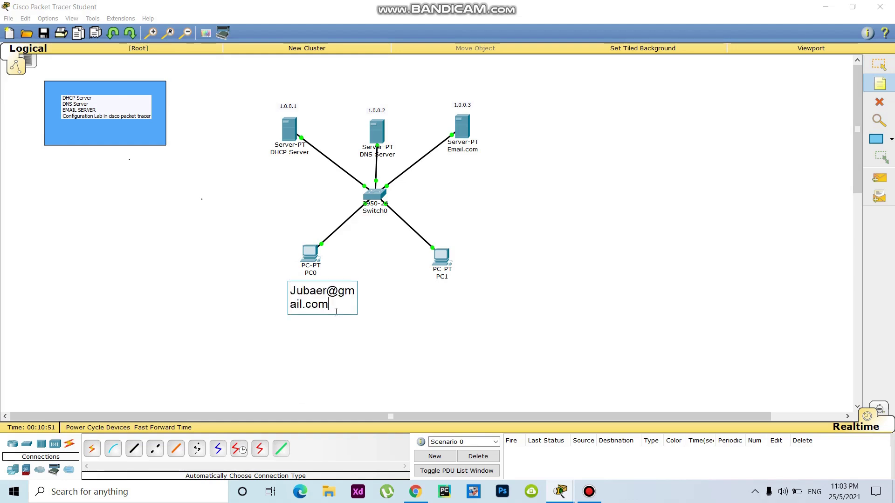
left_click(437, 309)
Step: Add a note under PC1 with its own user's gmail.com address, then nudge PC0's note left
left_click(423, 282)
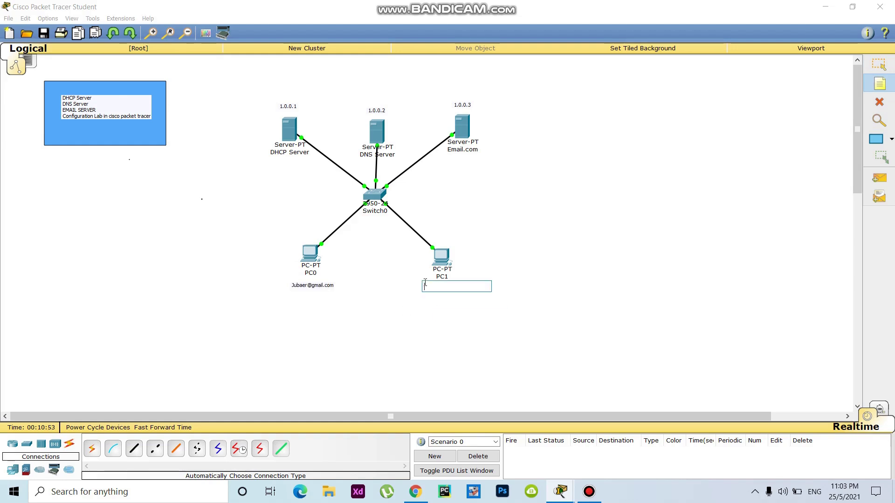
key("ctrl+v")
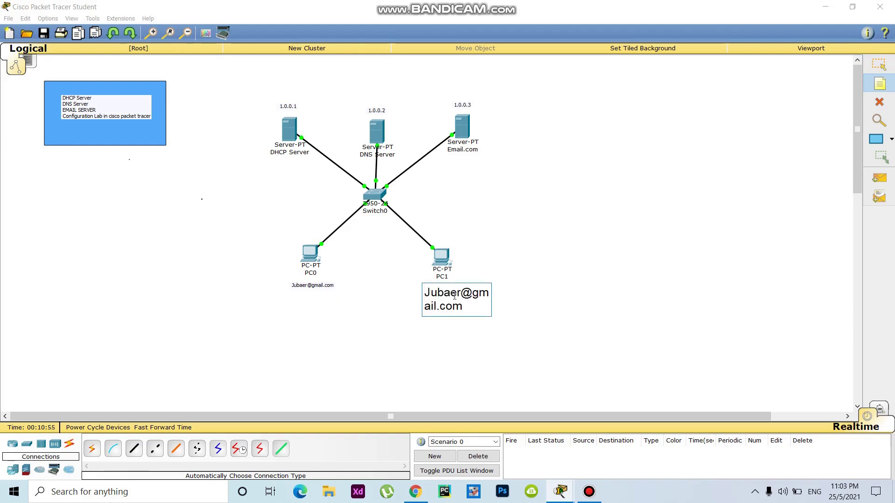
key("BackSpace")
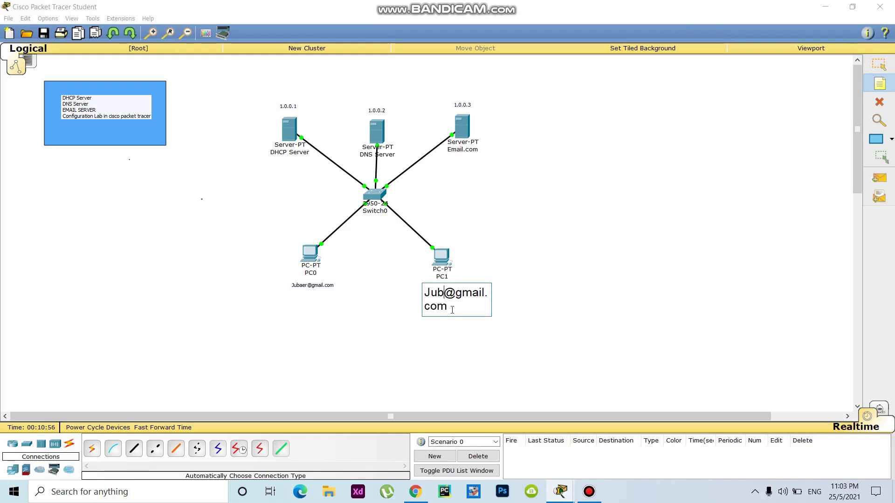
key("BackSpace")
key("BackSpace")
key("BackSpace")
type("Nusra")
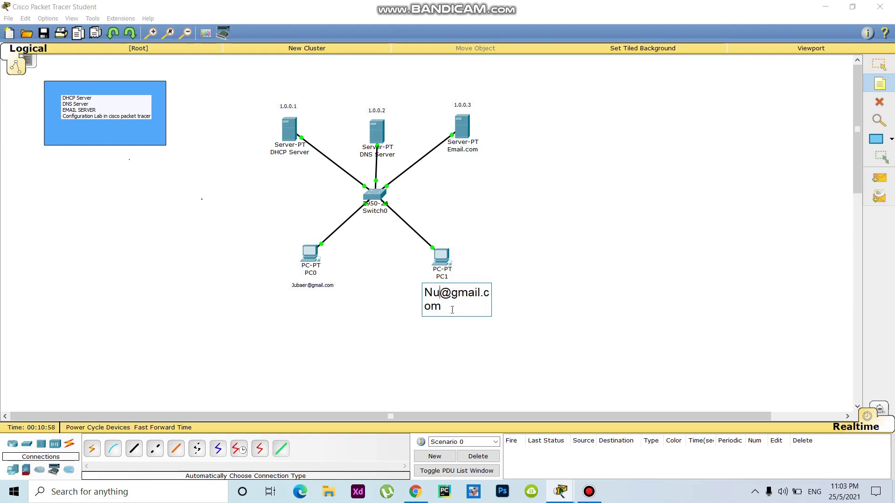
type("th")
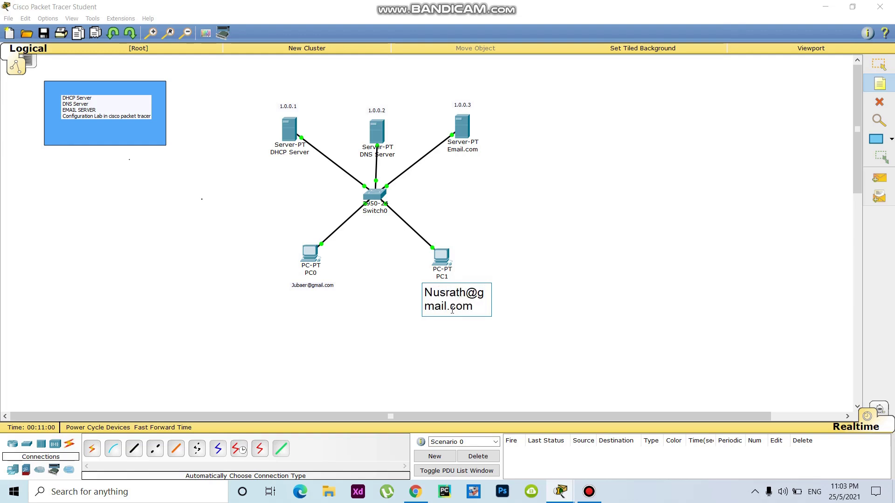
left_click(634, 319)
key("Escape")
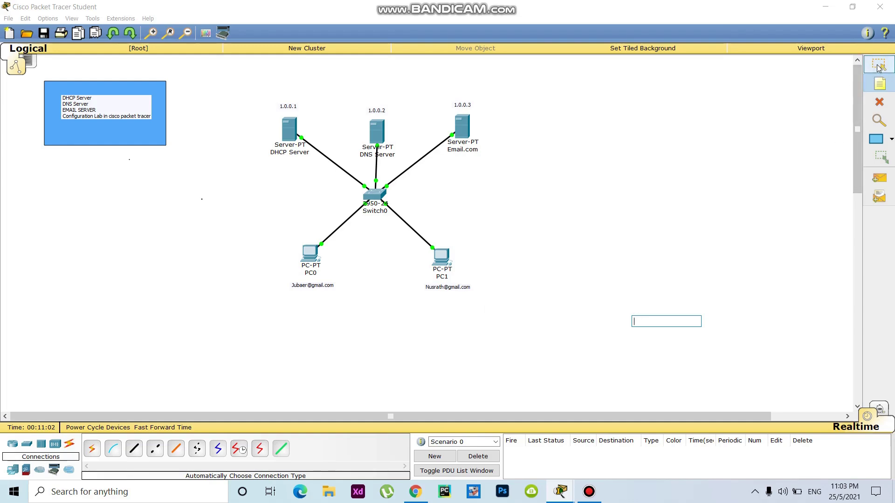
left_click_drag(321, 286, 313, 284)
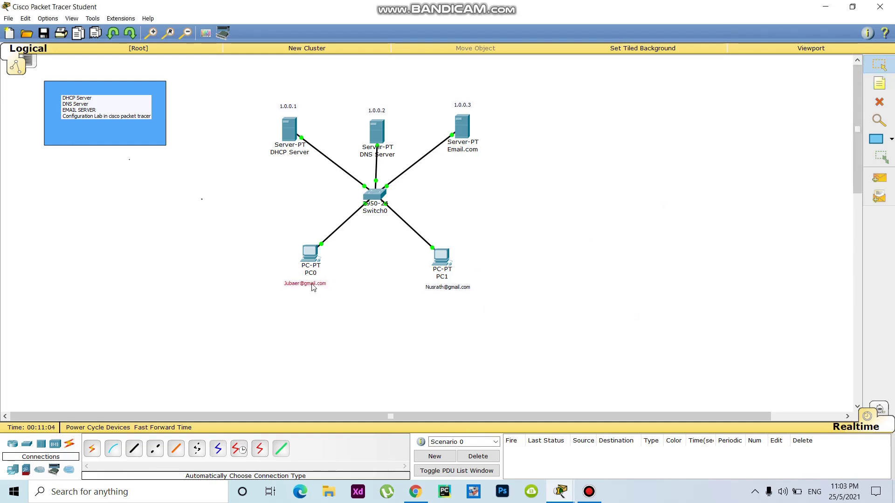
Step: In PC1's email client, enter the user's name and gmail.com e-mail address
left_click(456, 292)
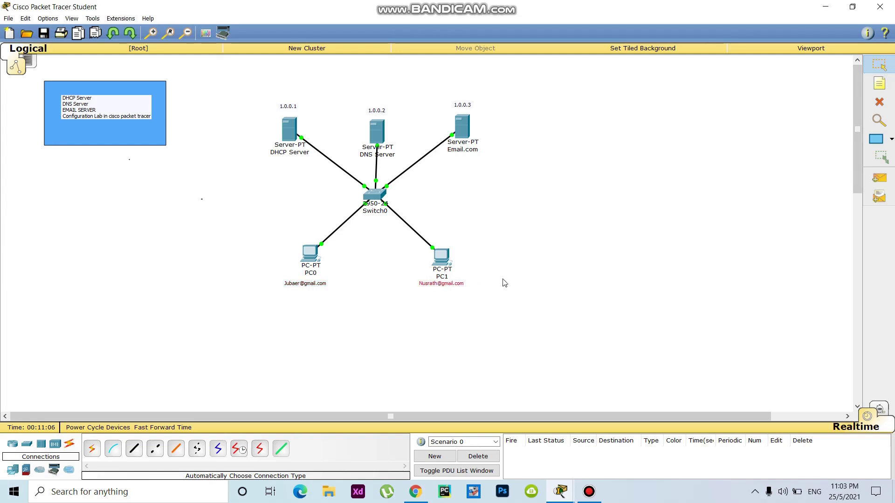
left_click(441, 257)
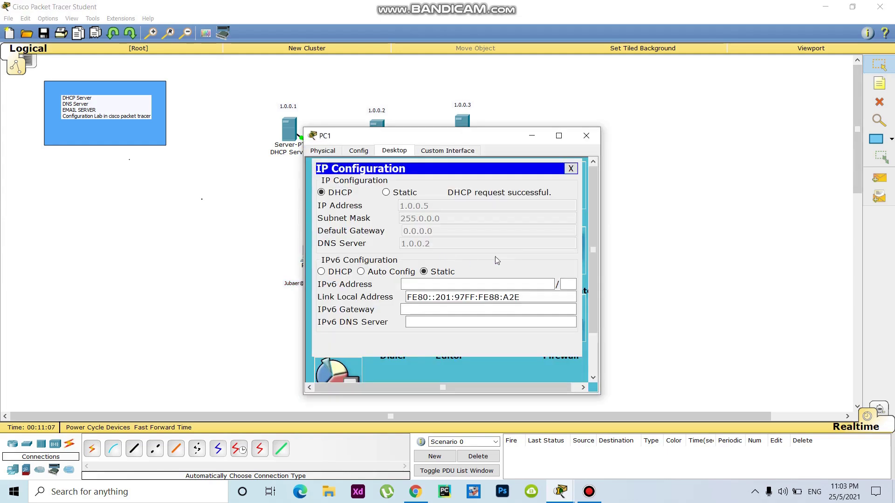
left_click(571, 168)
left_click(339, 321)
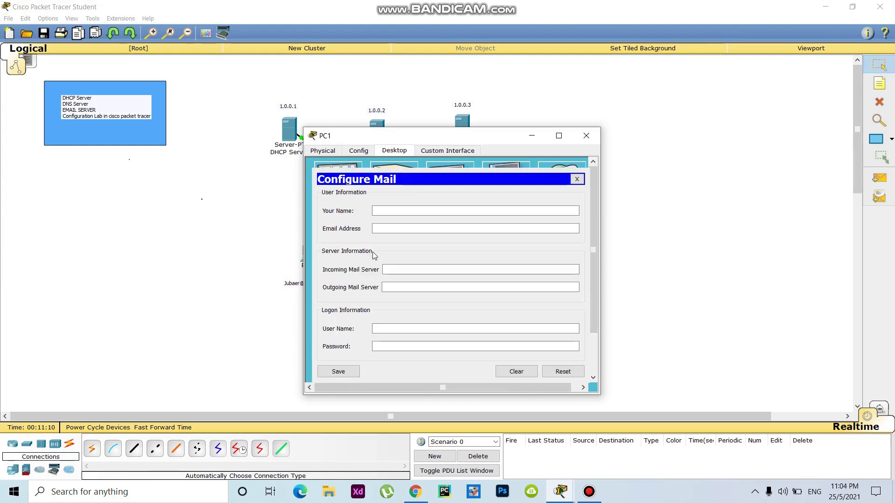
left_click(400, 210)
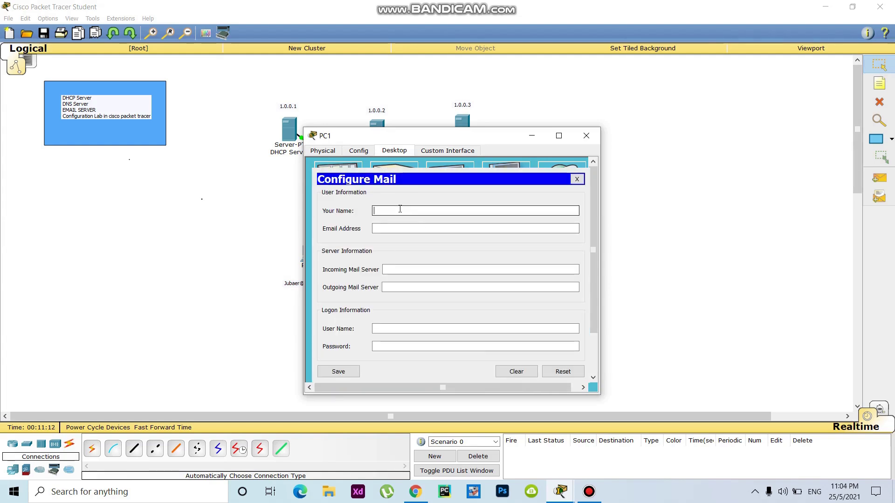
type("Nusra")
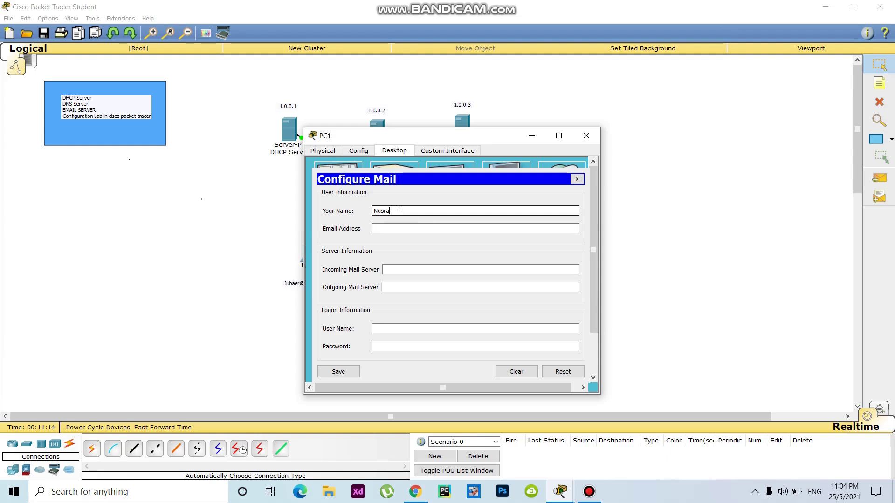
type("th")
left_click(393, 229)
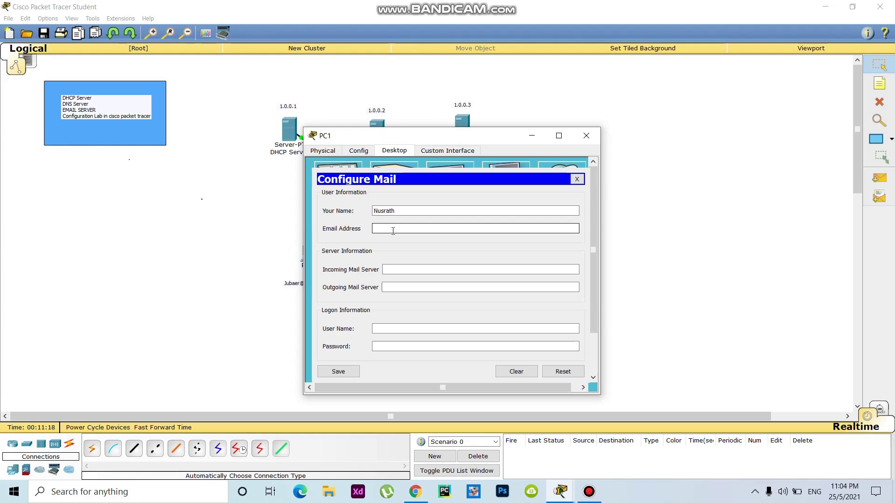
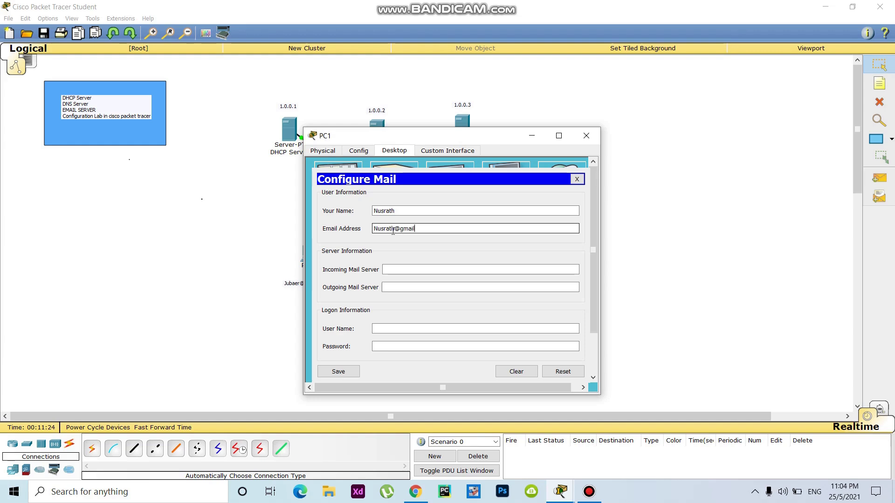
Step: Set gmail.com as incoming and outgoing mail server, enter the login name and password, and save
left_click(398, 268)
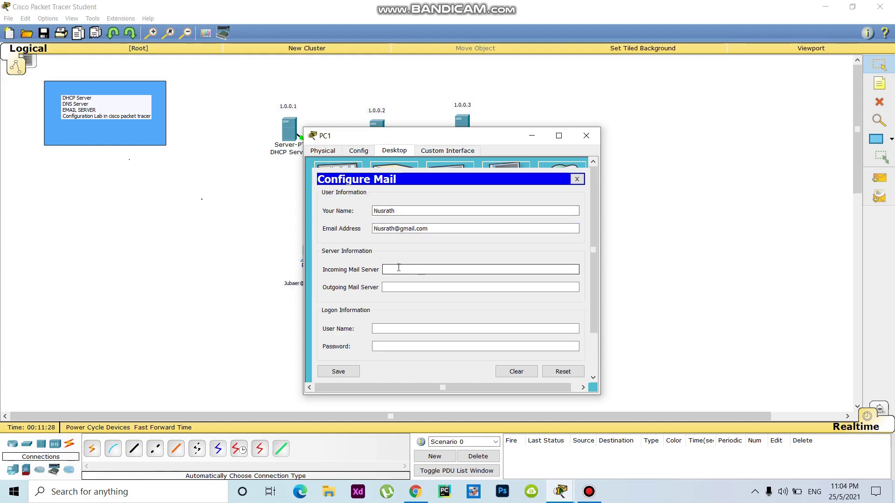
key("ctrl+v")
left_click(407, 273)
key("BackSpace")
key("BackSpace")
key("BackSpace")
key("BackSpace")
key("BackSpace")
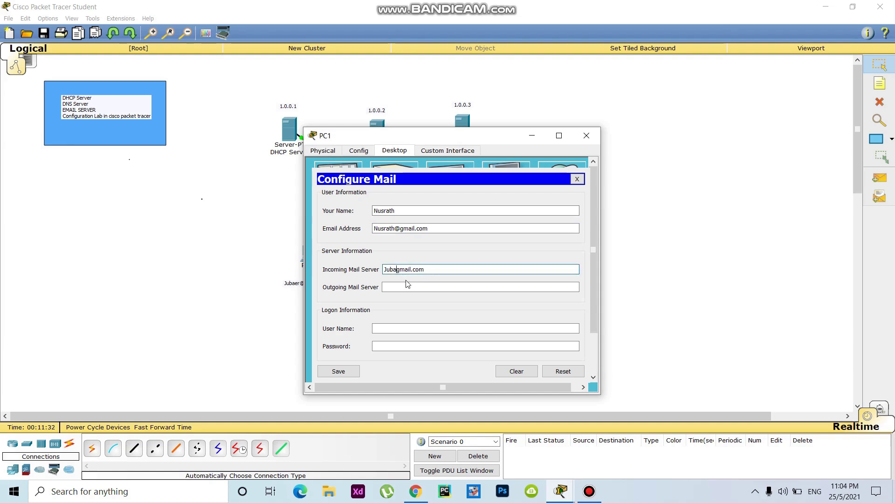
key("BackSpace")
key("BackSpace")
left_click_drag(412, 269, 377, 269)
key("ctrl+c")
left_click(400, 286)
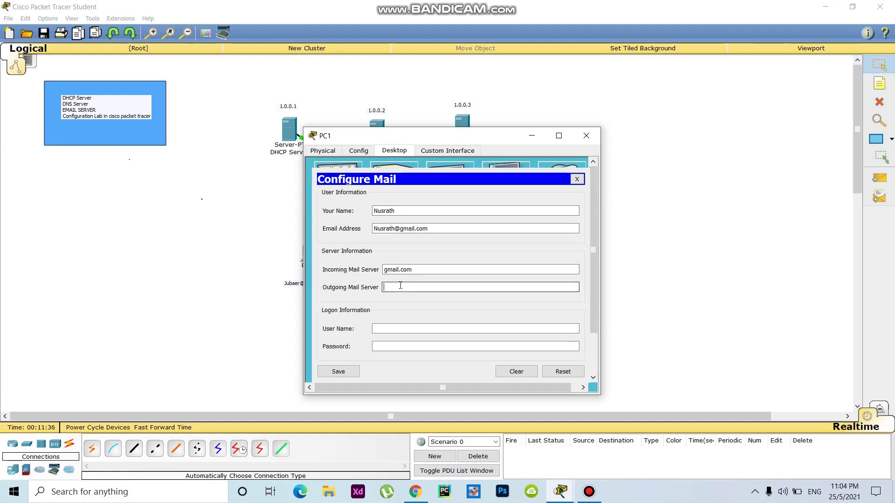
key("ctrl+v")
left_click(392, 329)
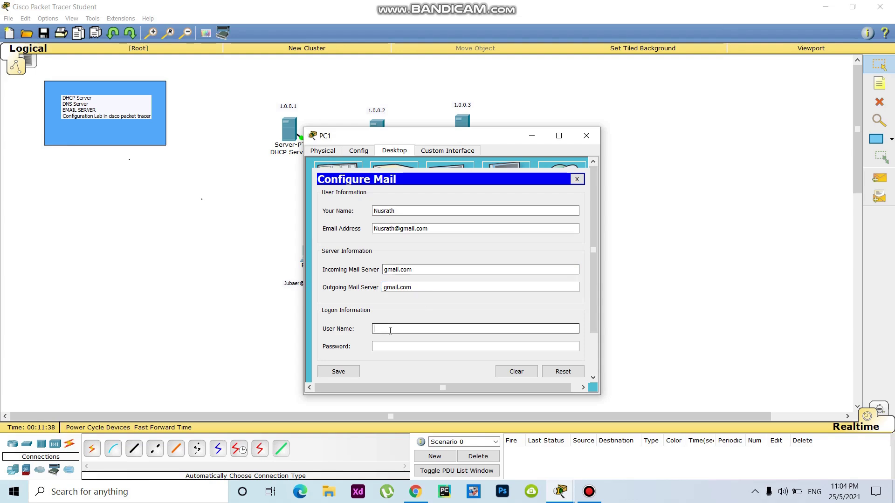
type("Nusrath")
left_click(394, 346)
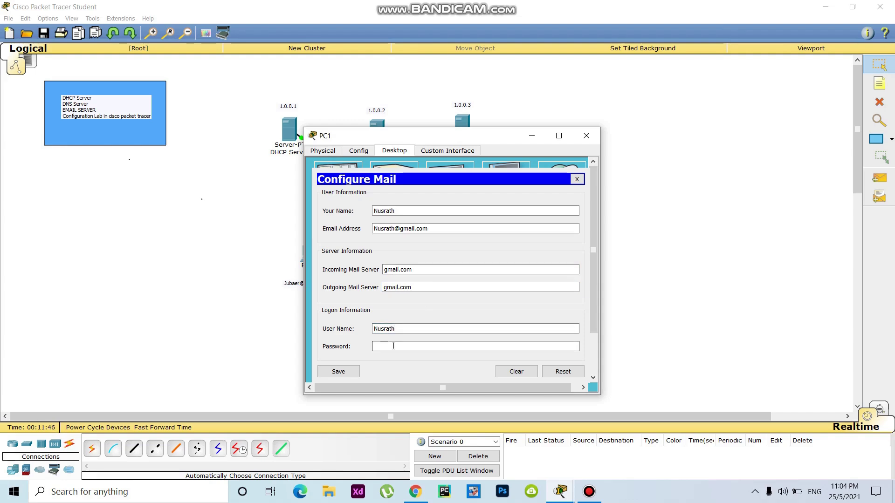
type("123")
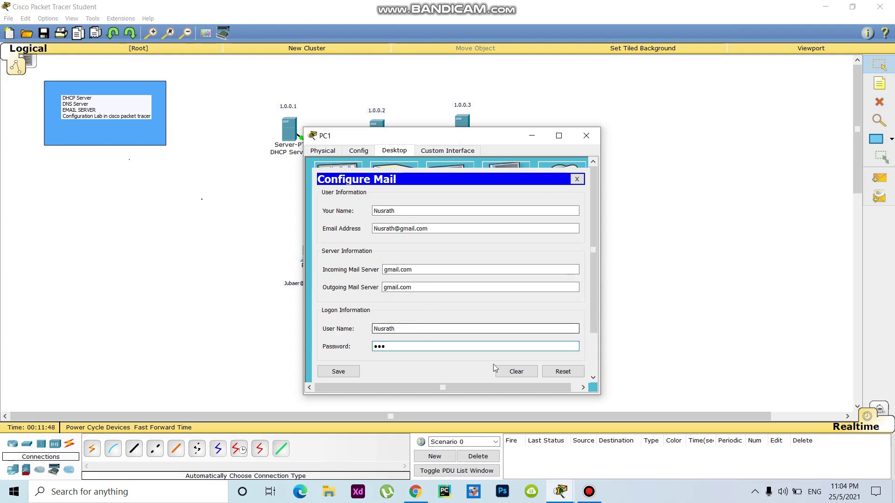
left_click(338, 371)
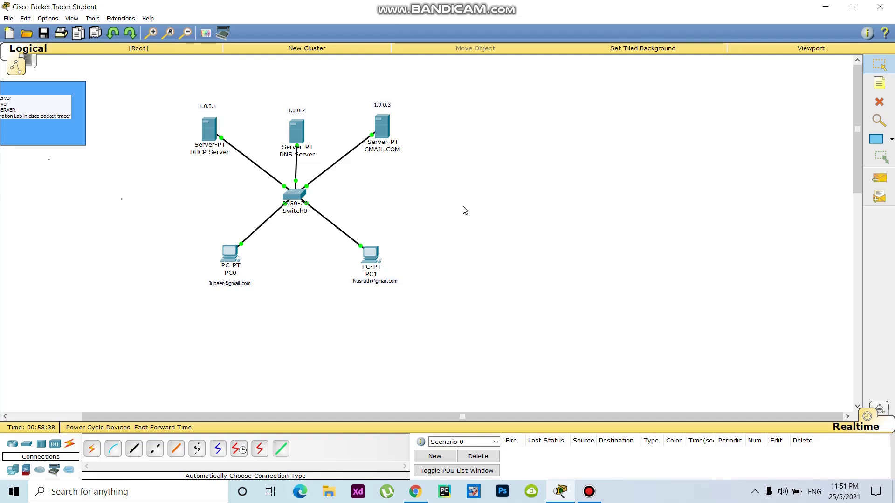
Step: Check the GMAIL.COM server's email service settings, then close its window
left_click(385, 131)
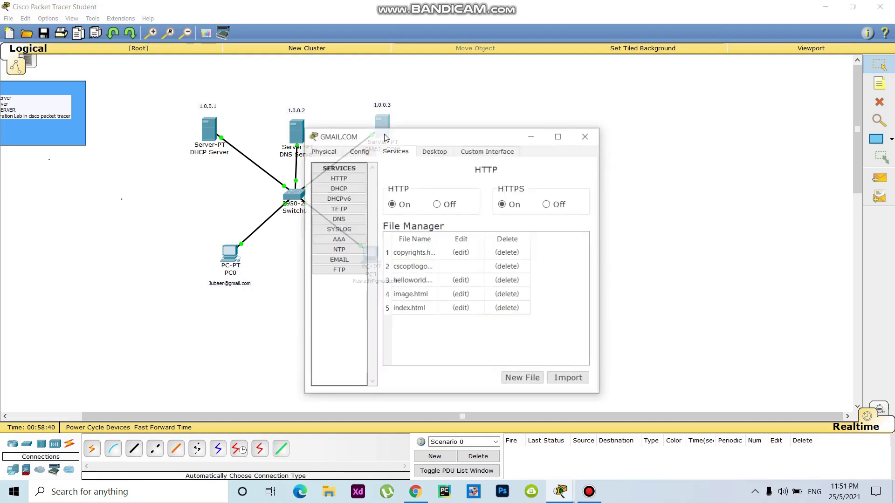
left_click(345, 259)
left_click(480, 212)
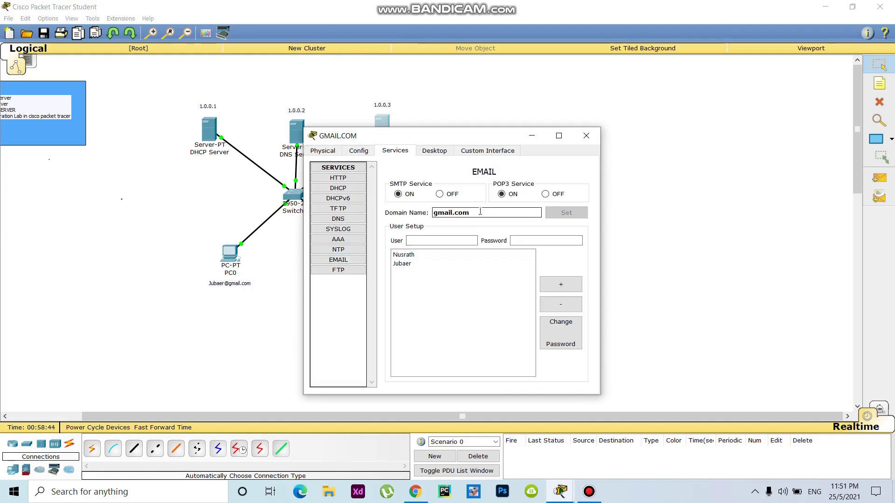
left_click(690, 298)
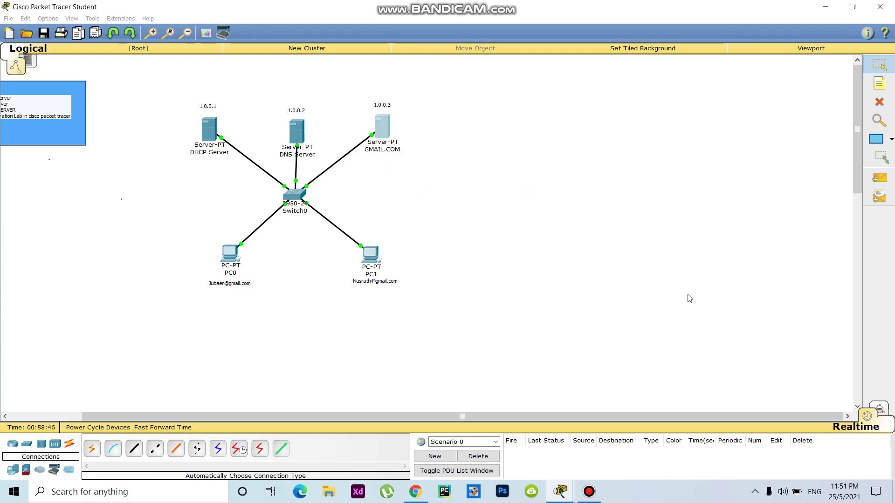
Step: Reopen PC1's mail account settings and save them again
left_click(370, 256)
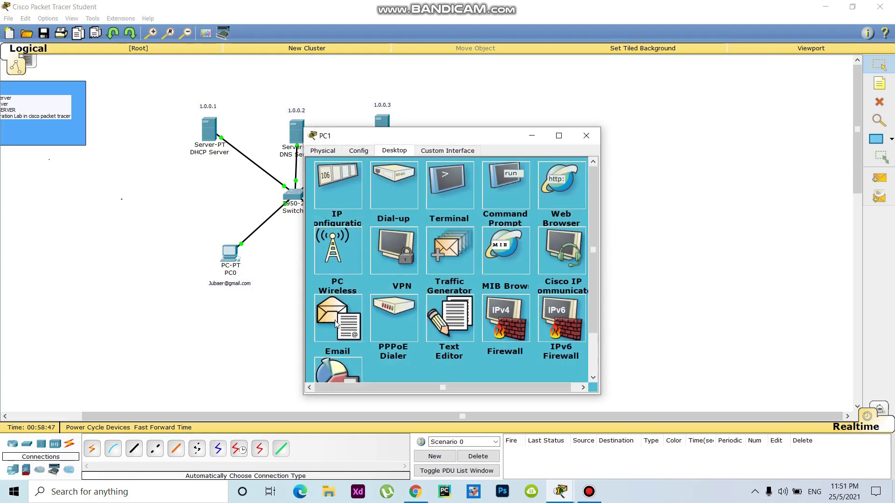
left_click(336, 324)
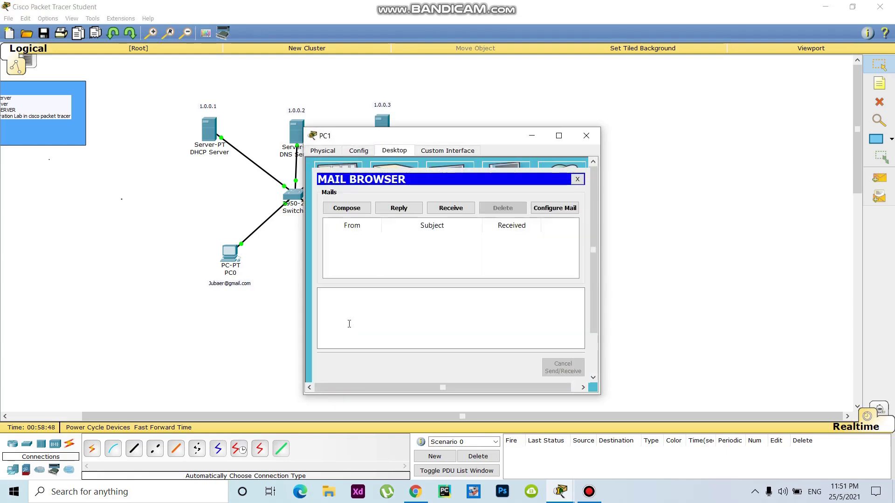
left_click(564, 208)
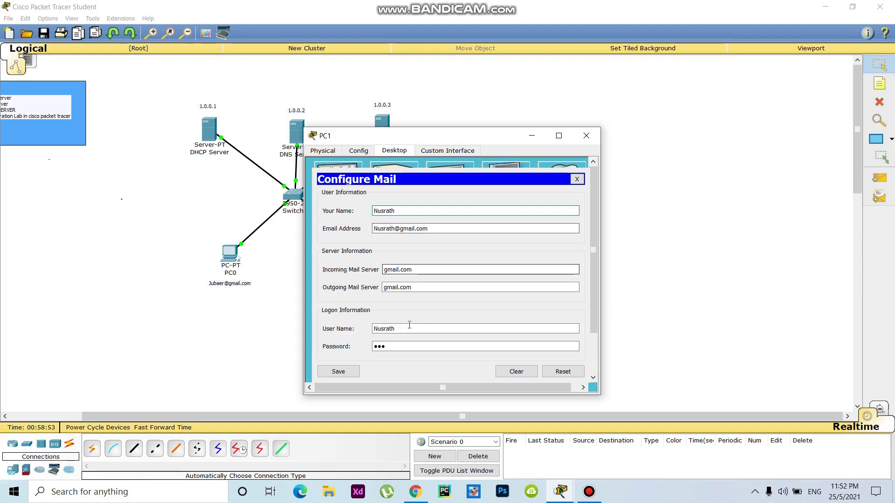
left_click(339, 371)
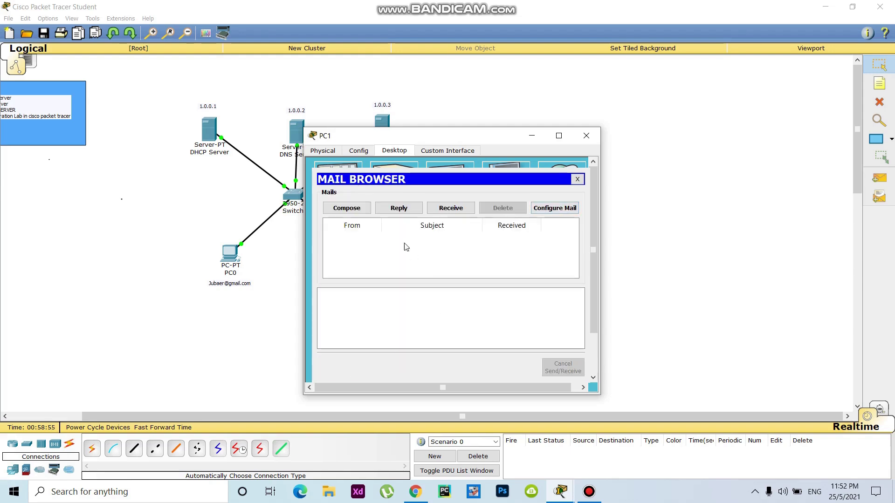
Step: From PC1, send PC0's gmail.com address an email with subject 'Hello' and a personal greeting
left_click(357, 210)
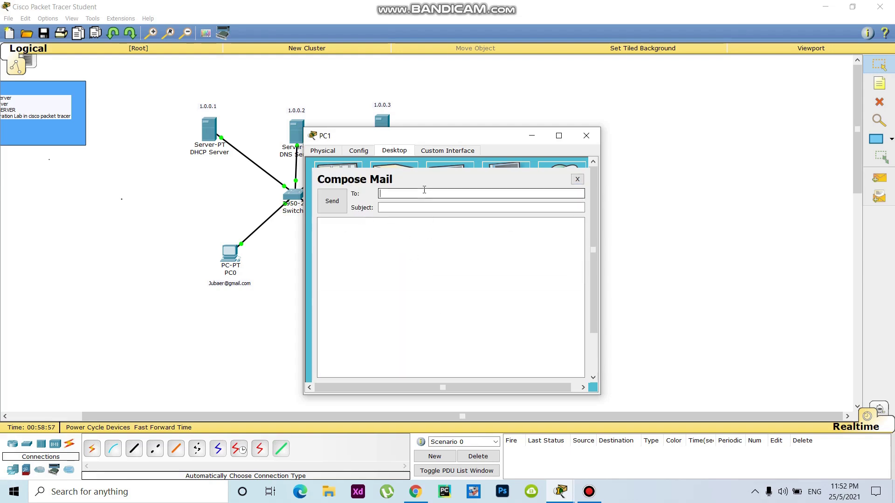
left_click(422, 210)
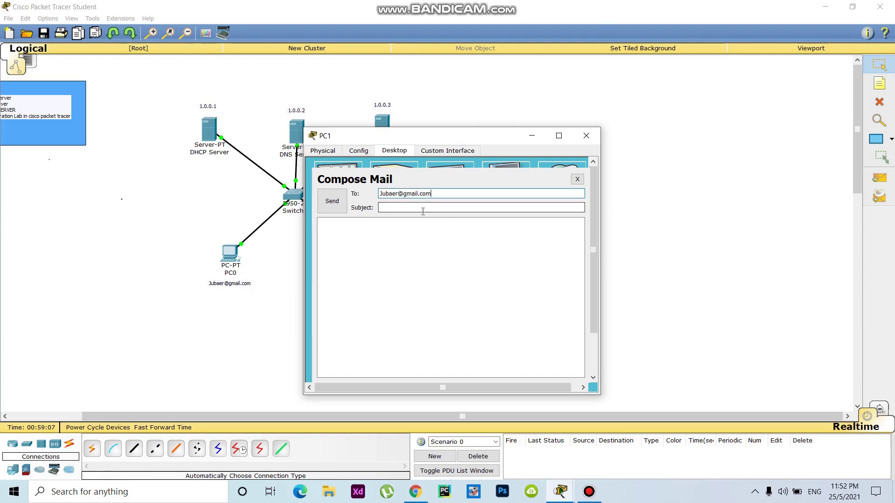
type("Hello")
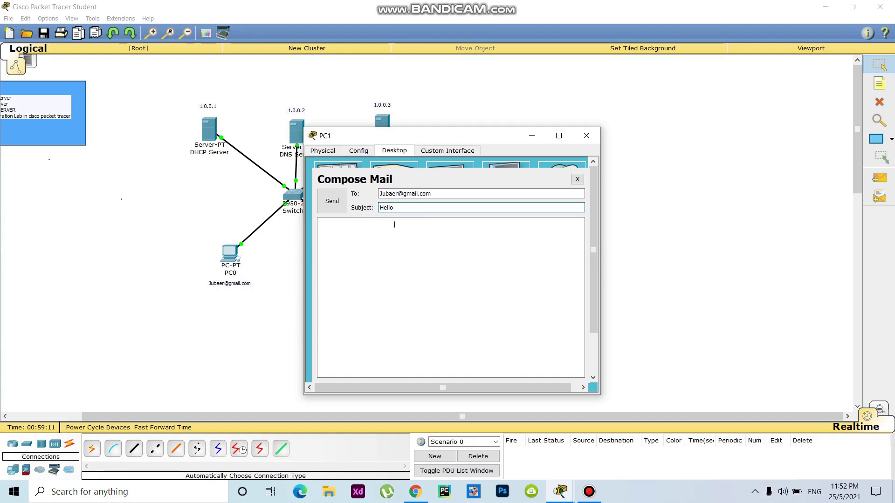
left_click(391, 228)
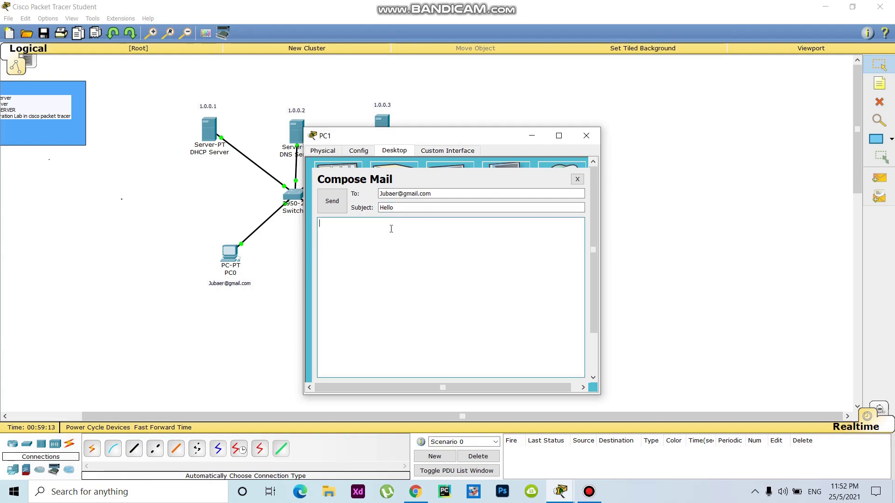
type("you ")
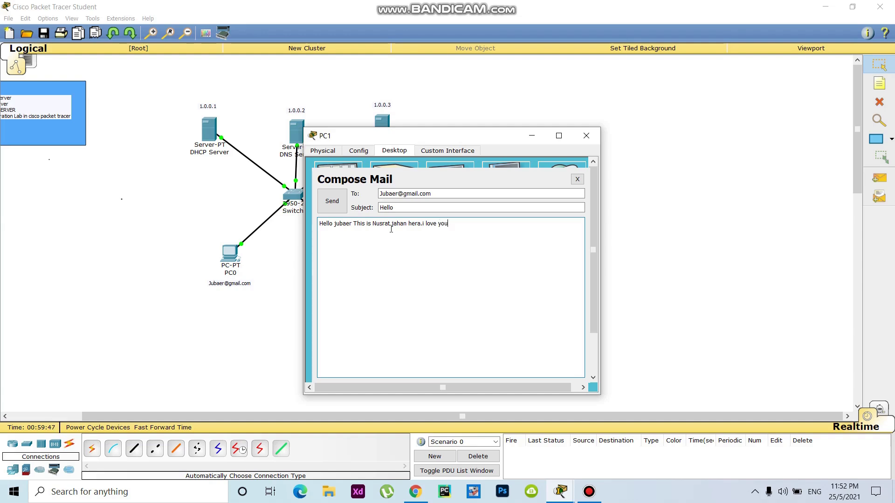
type("so much")
left_click(332, 202)
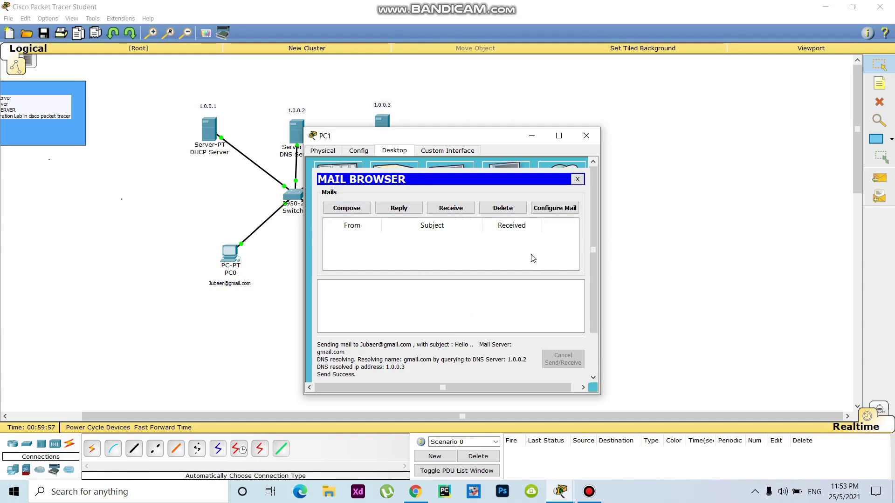
left_click_drag(452, 142, 658, 129)
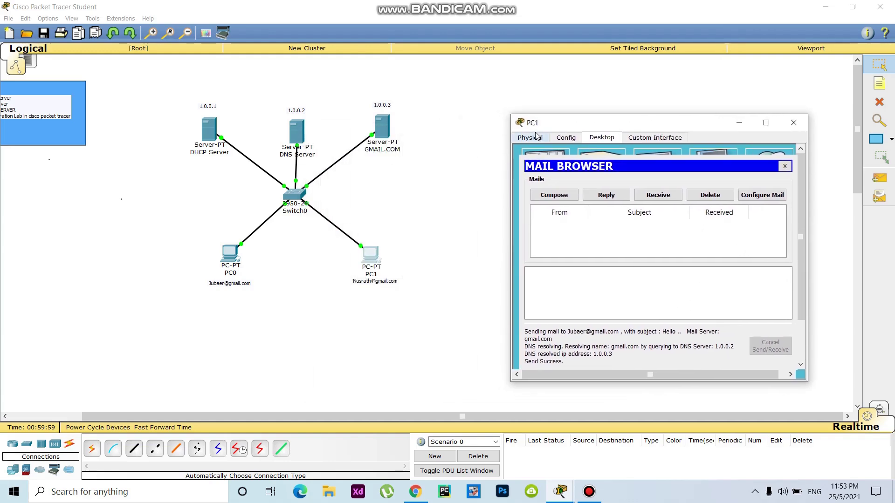
Step: Check PC0's inbox and open the received 'Hello' email from PC1
left_click(487, 345)
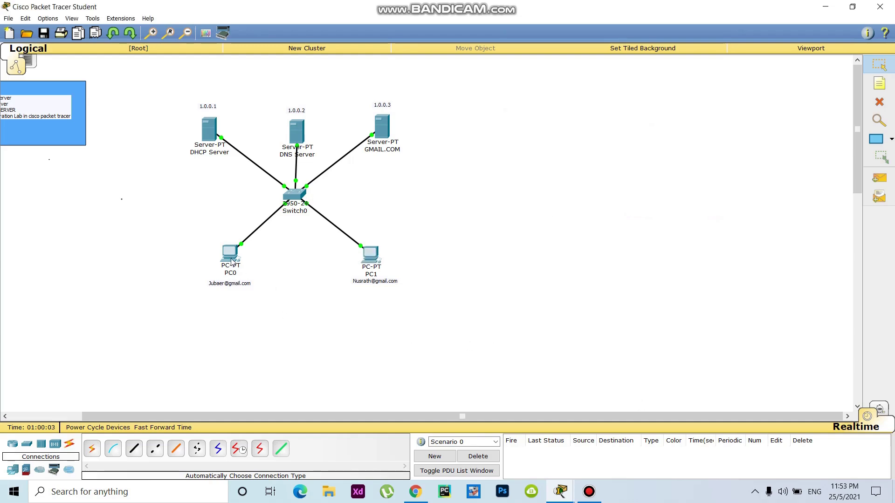
left_click(231, 253)
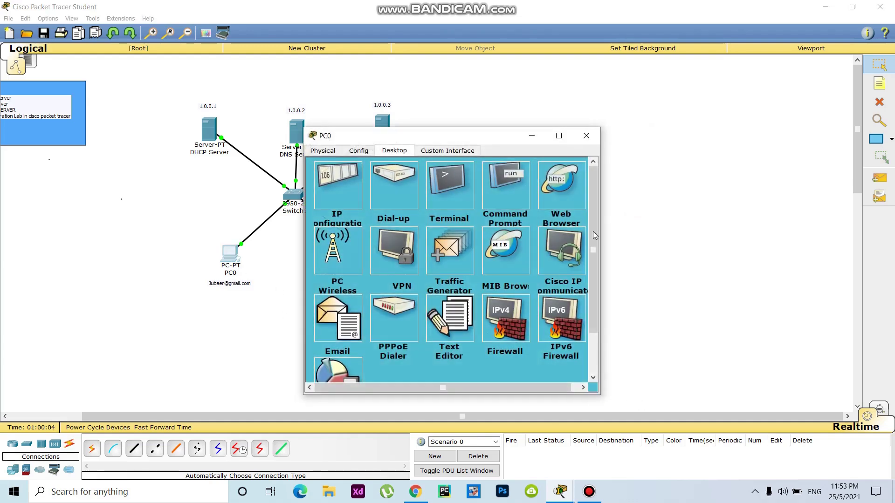
left_click(351, 326)
left_click_drag(495, 144, 579, 136)
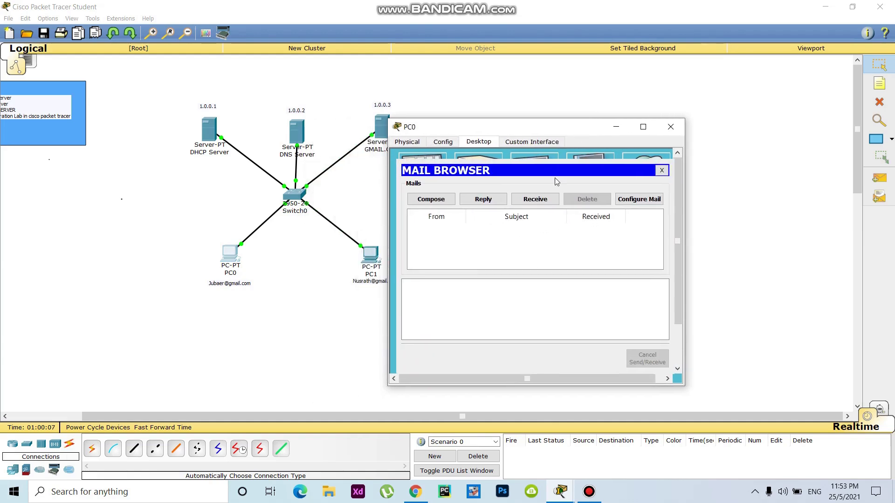
left_click(535, 199)
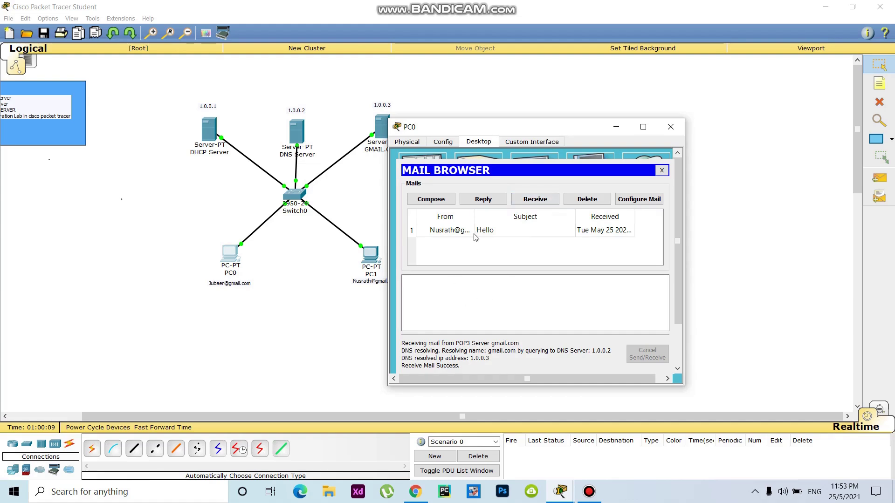
left_click(473, 233)
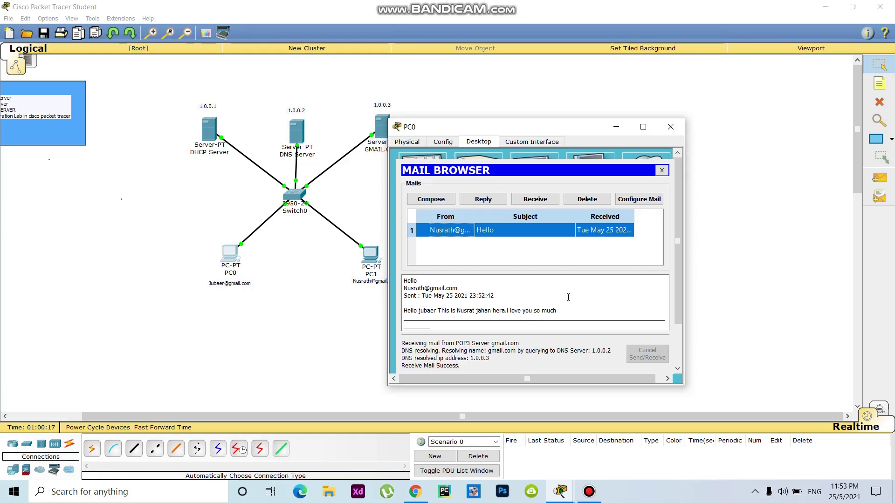
Step: From PC0, send PC1's gmail.com address a reply with a greeting subject and an affectionate message
left_click(426, 201)
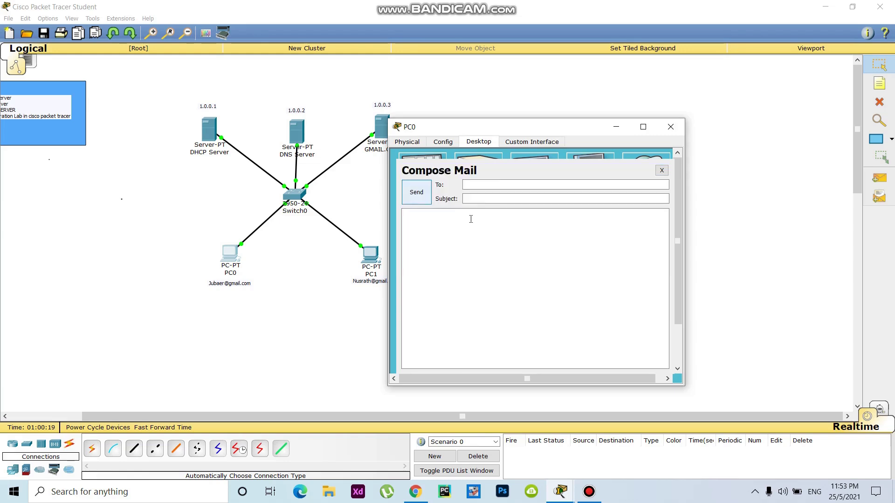
left_click(491, 185)
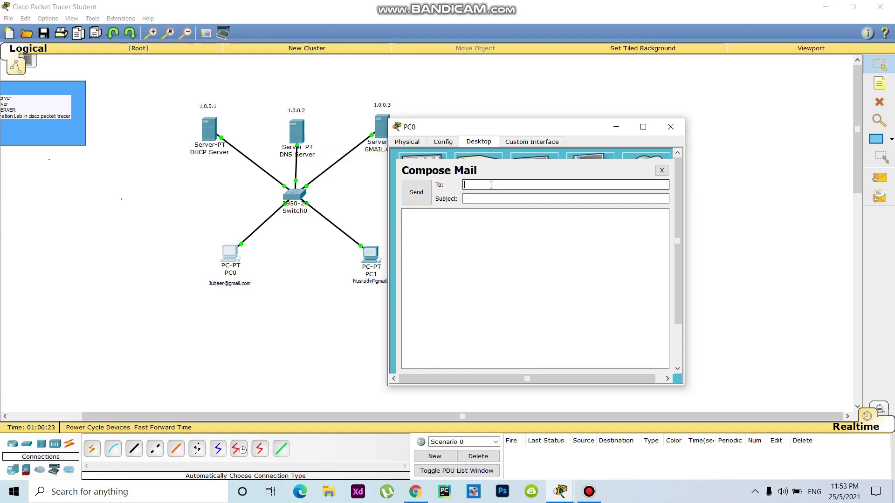
left_click(471, 198)
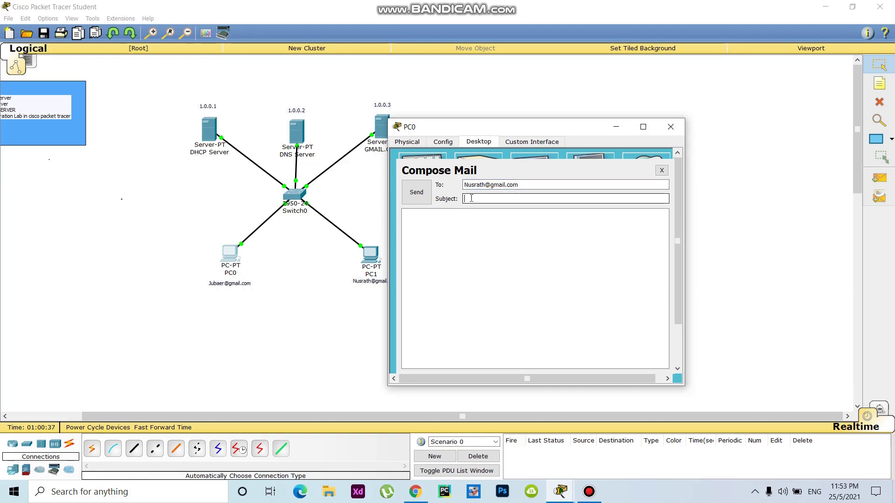
left_click(456, 234)
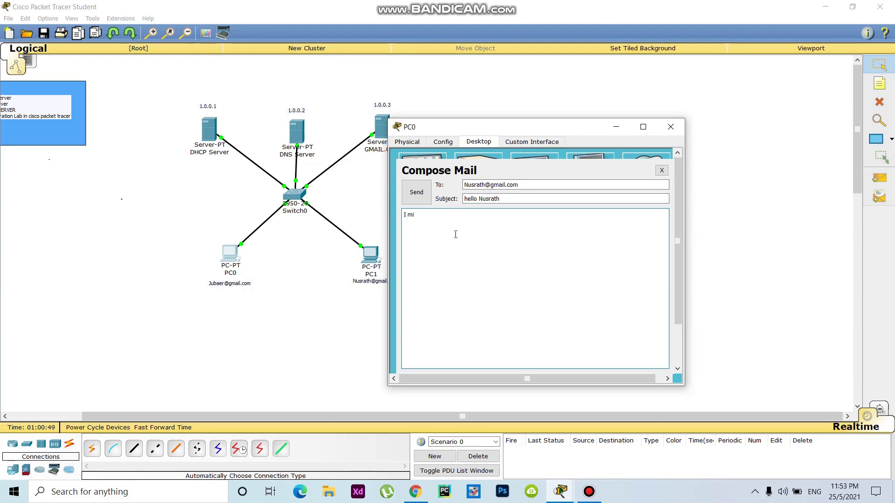
type("I miss you so")
type("much ba")
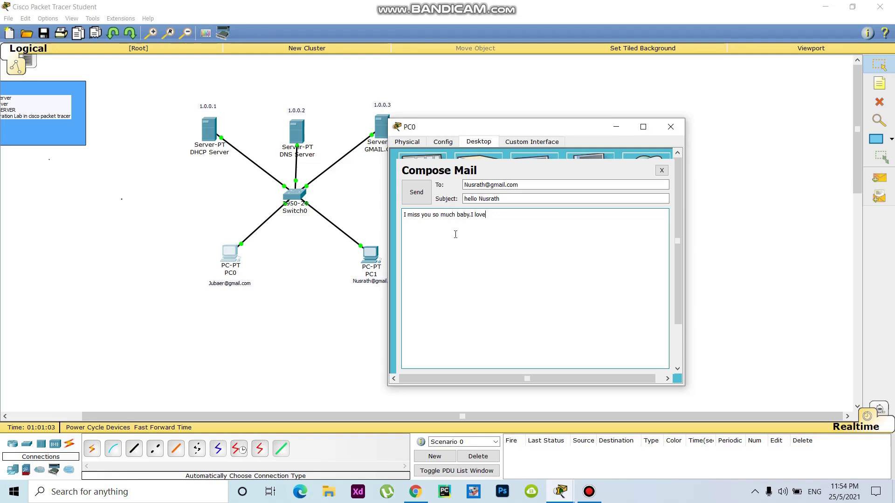
type("by.I love you also too.....")
left_click(424, 195)
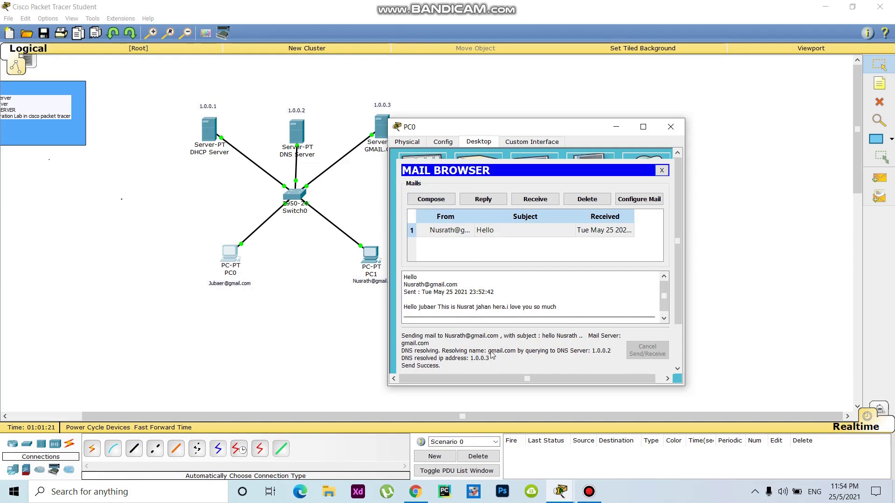
Step: Close PC0's window, check PC1's inbox, and read PC0's reply, then close PC1's window
left_click(671, 127)
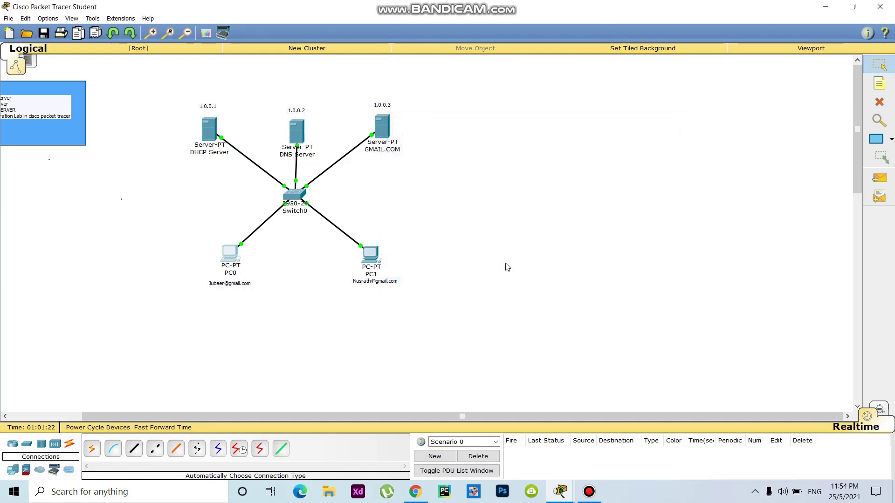
left_click(375, 259)
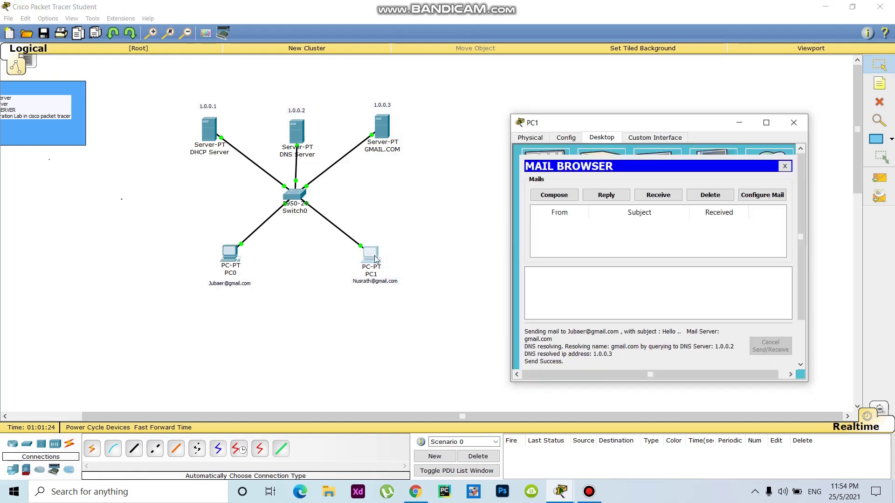
left_click(670, 199)
left_click(583, 227)
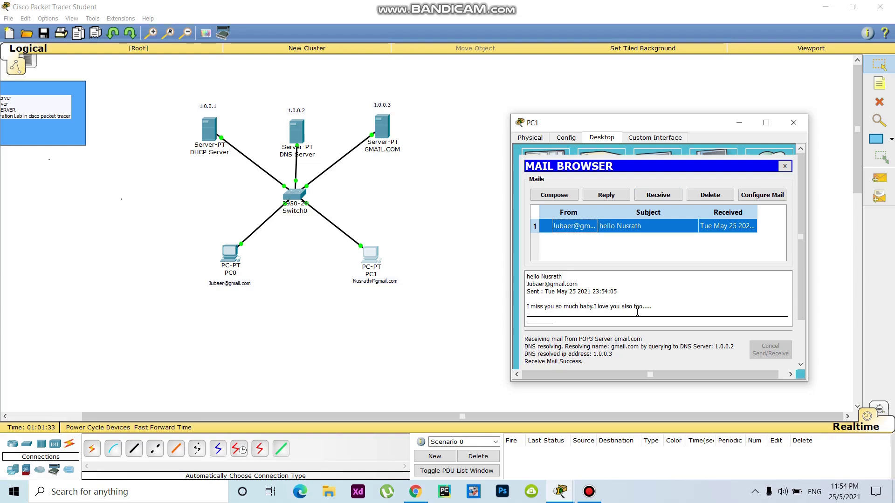
left_click(794, 122)
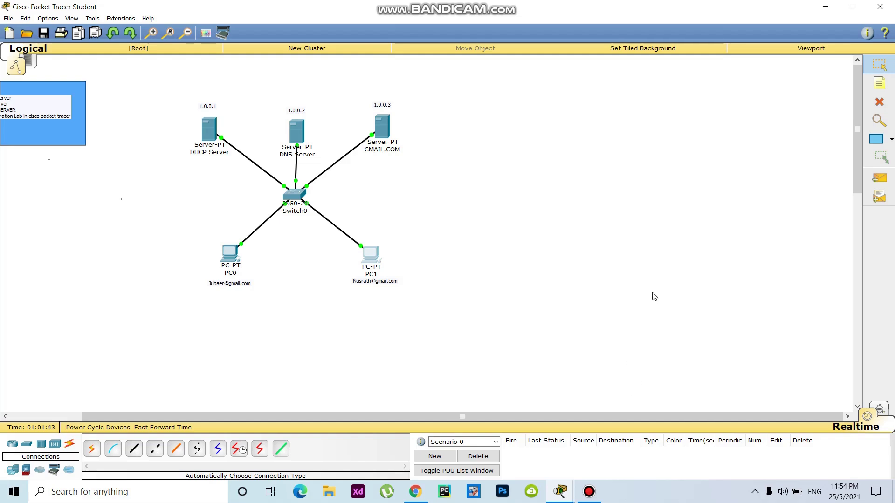
left_click_drag(478, 415, 387, 413)
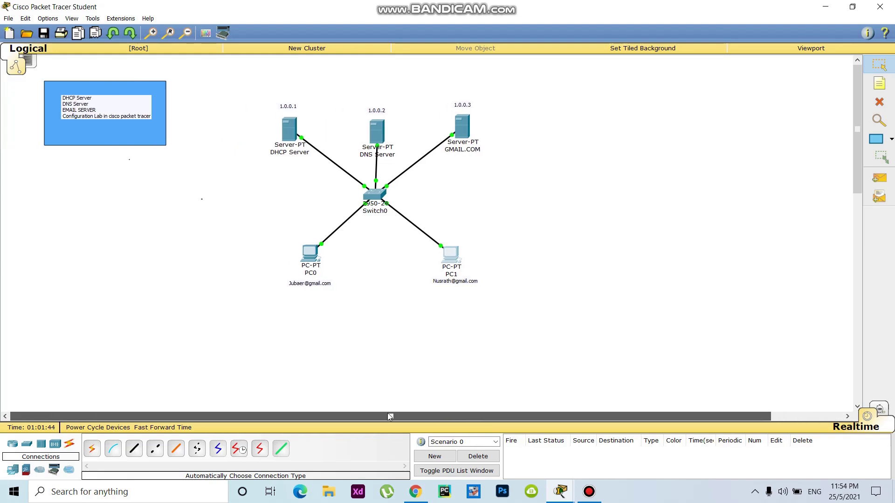